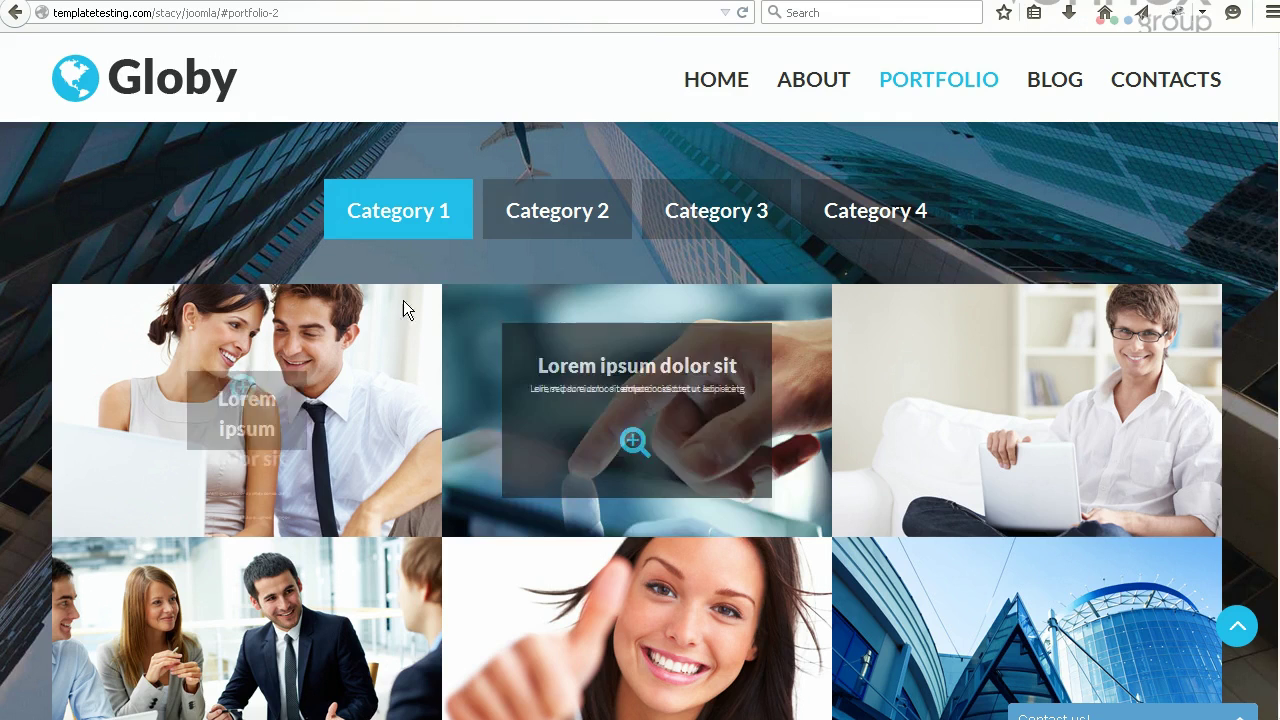
Set the number of articles in the Our Portfolio module to 5 and save and close the module.
{"action": "left_click", "coordinate": [531, 222]}
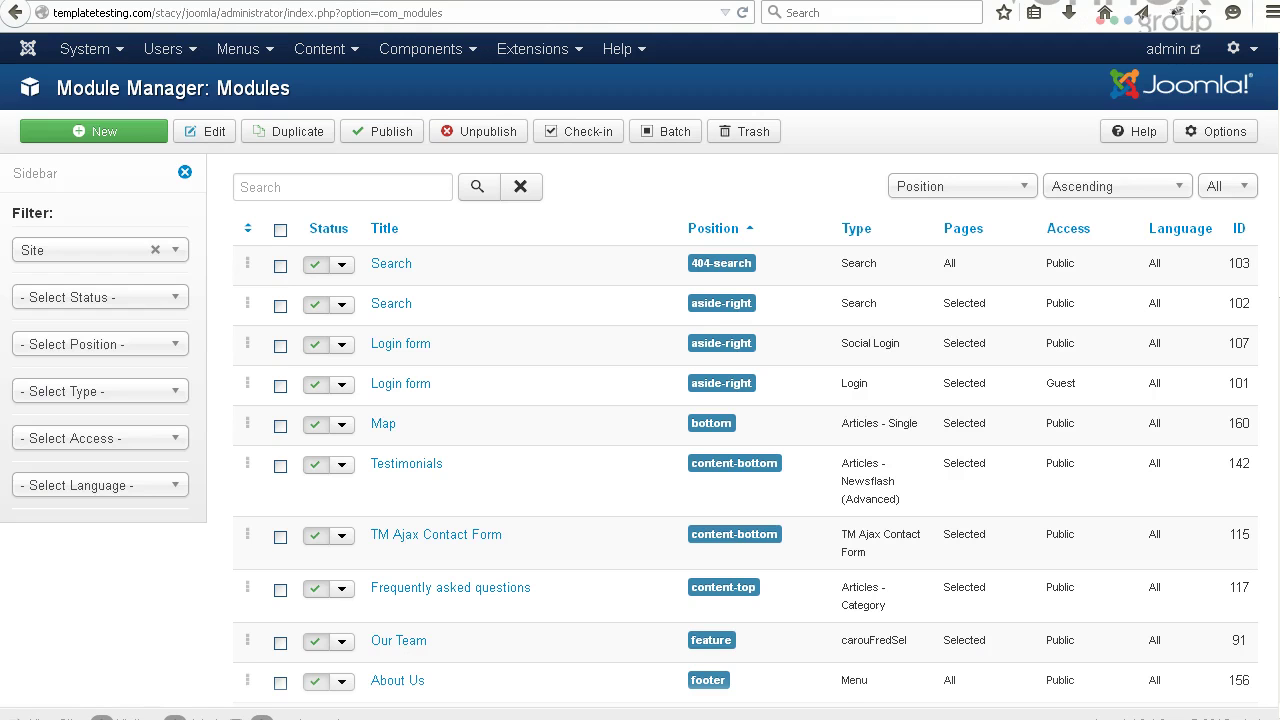
{"action": "scroll", "coordinate": [345, 476], "scroll_direction": "down", "scroll_amount": 2}
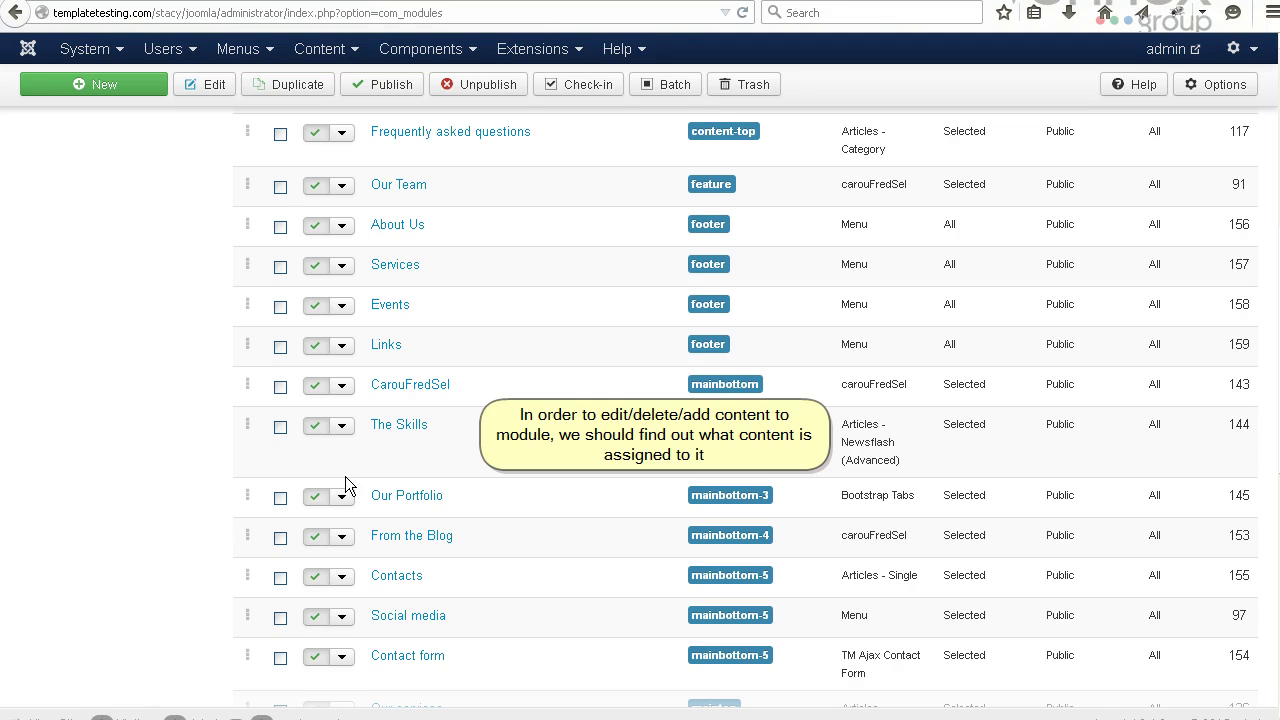
{"action": "left_click", "coordinate": [420, 498]}
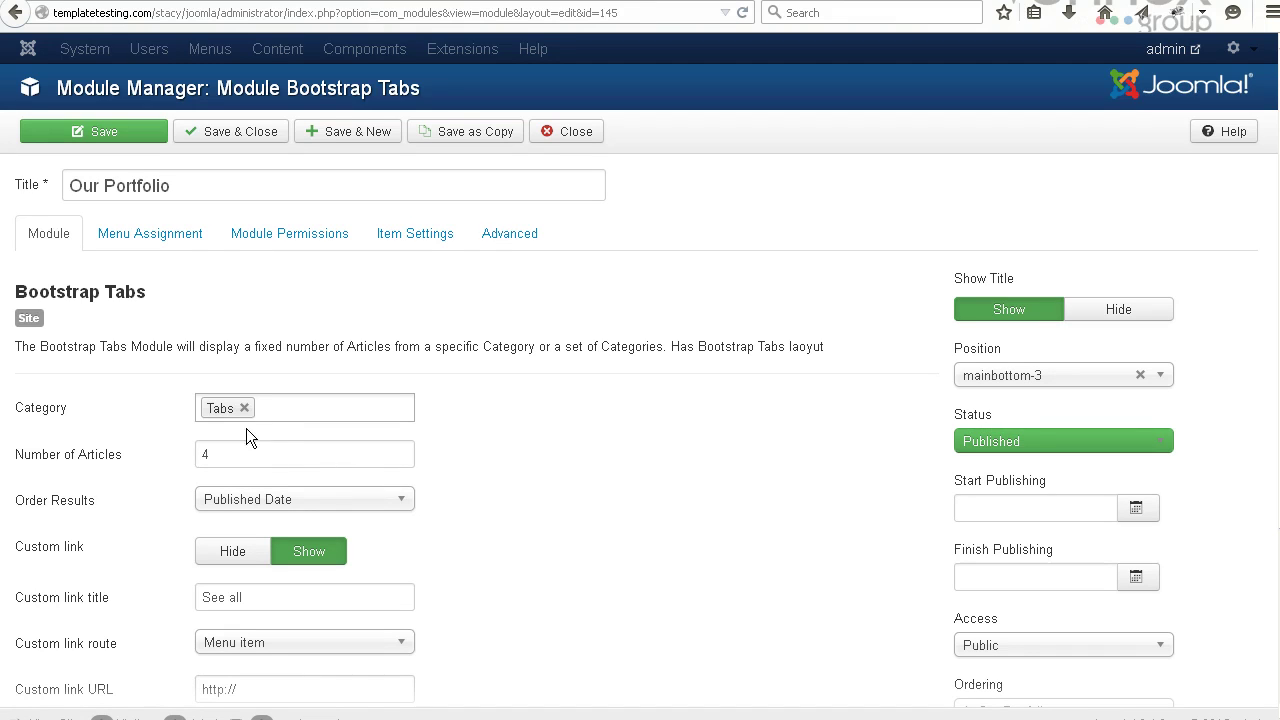
{"action": "left_click", "coordinate": [218, 452]}
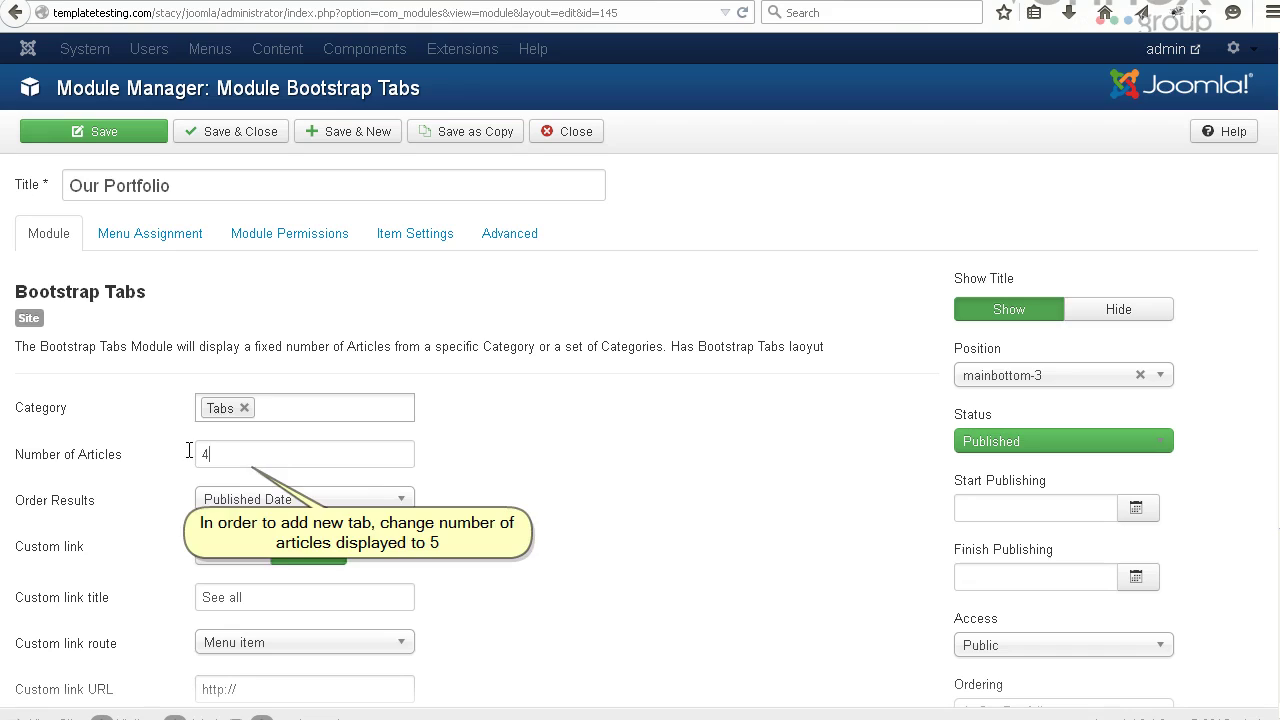
{"action": "left_click_drag", "start_coordinate": [206, 454], "coordinate": [165, 450]}
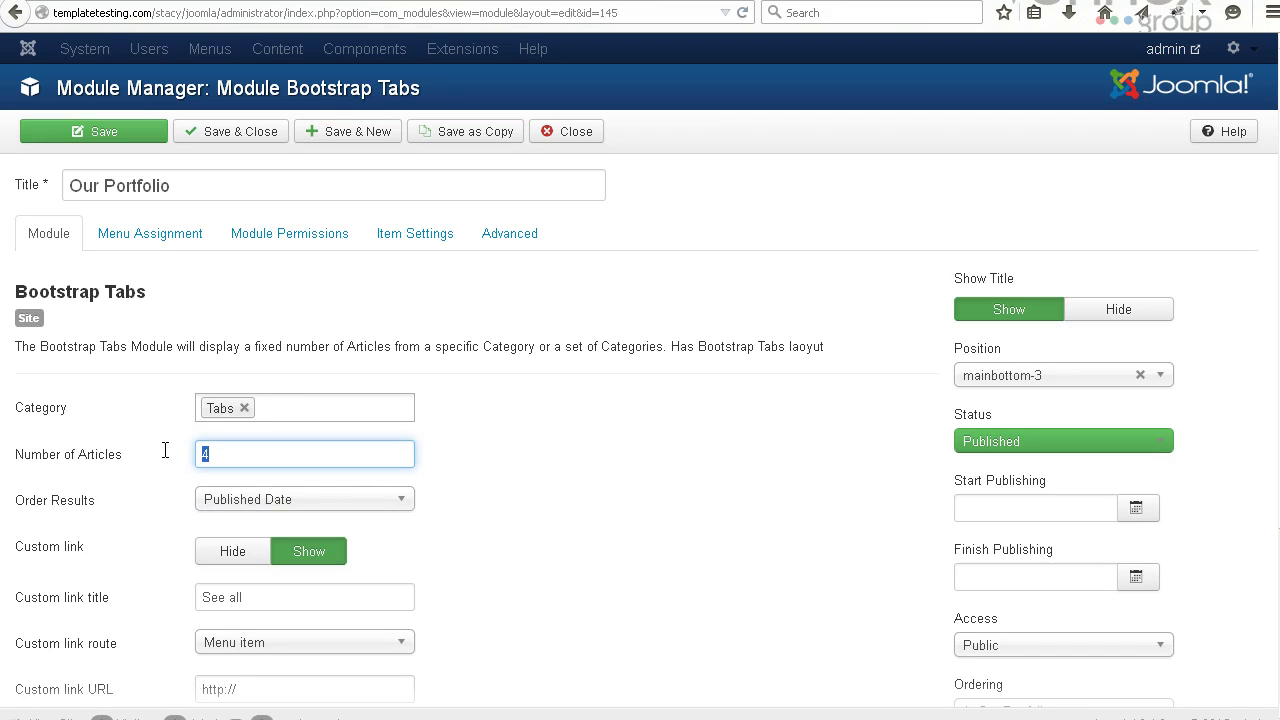
{"action": "type", "text": "5"}
{"action": "left_click", "coordinate": [205, 478]}
{"action": "left_click", "coordinate": [241, 133]}
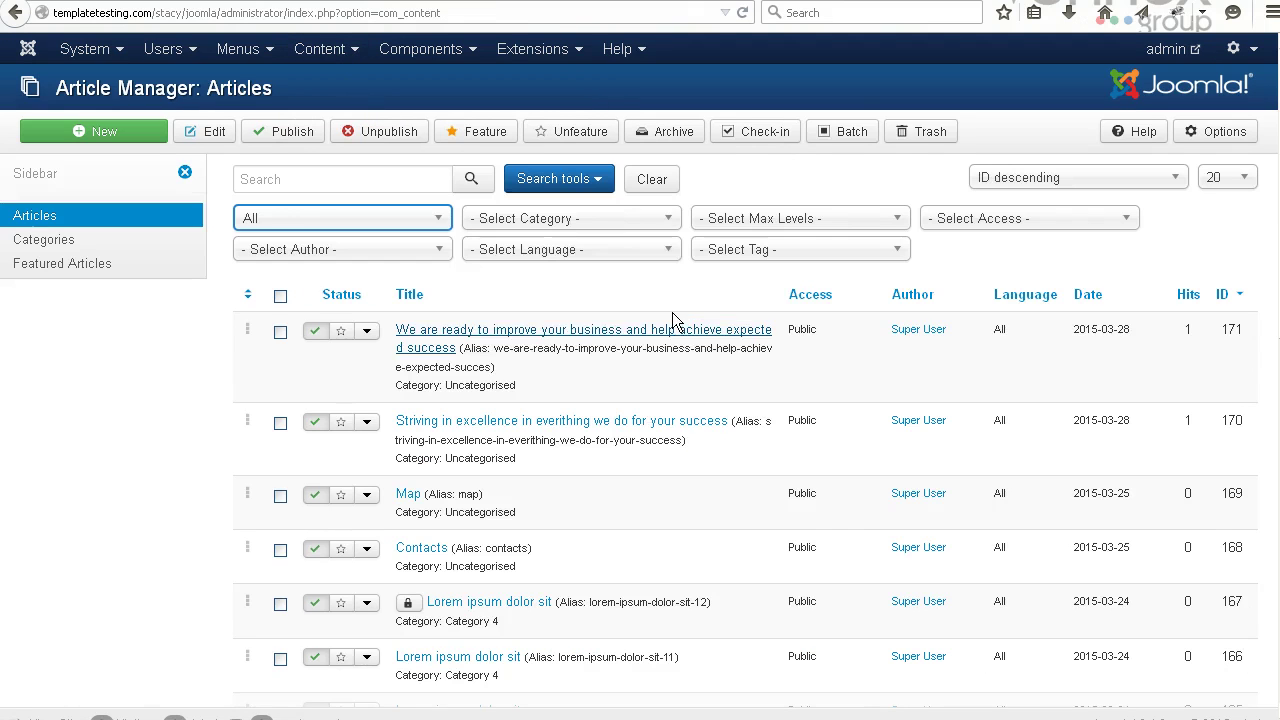
Filter the article list by the Tabs category.
{"action": "left_click", "coordinate": [663, 230]}
{"action": "scroll", "coordinate": [624, 336], "scroll_direction": "down", "scroll_amount": 4}
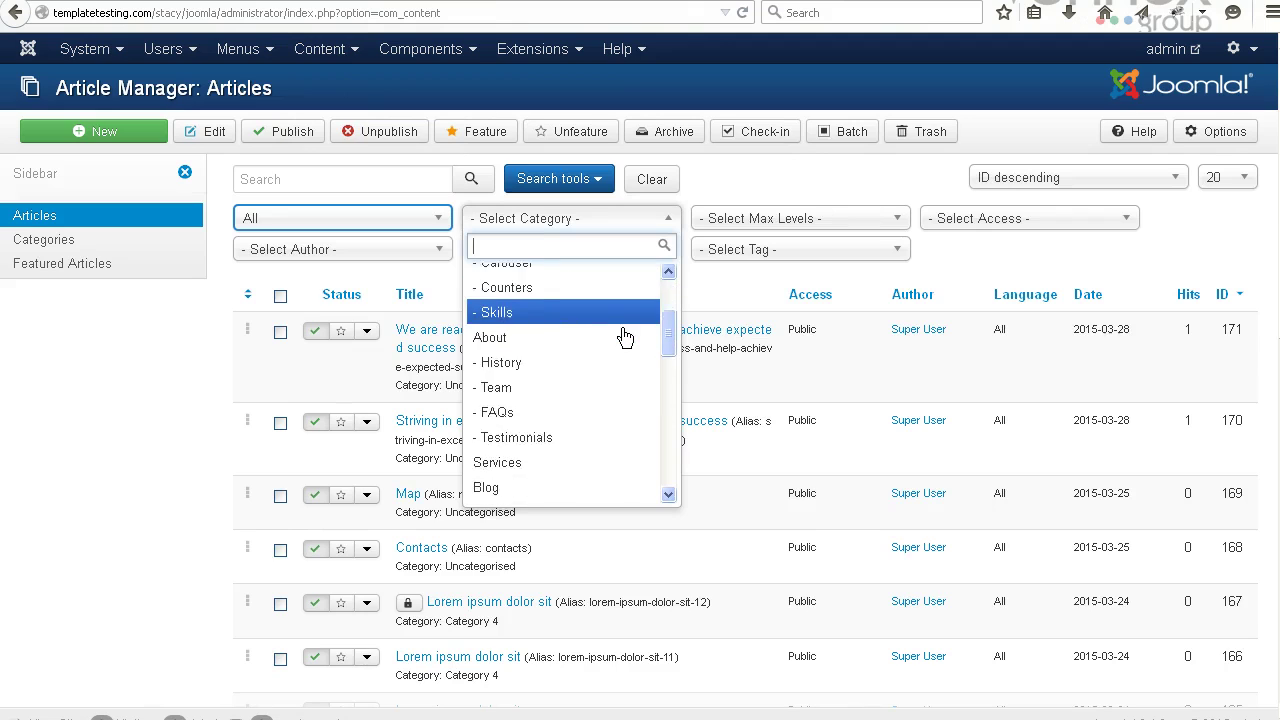
{"action": "scroll", "coordinate": [624, 336], "scroll_direction": "down", "scroll_amount": 6}
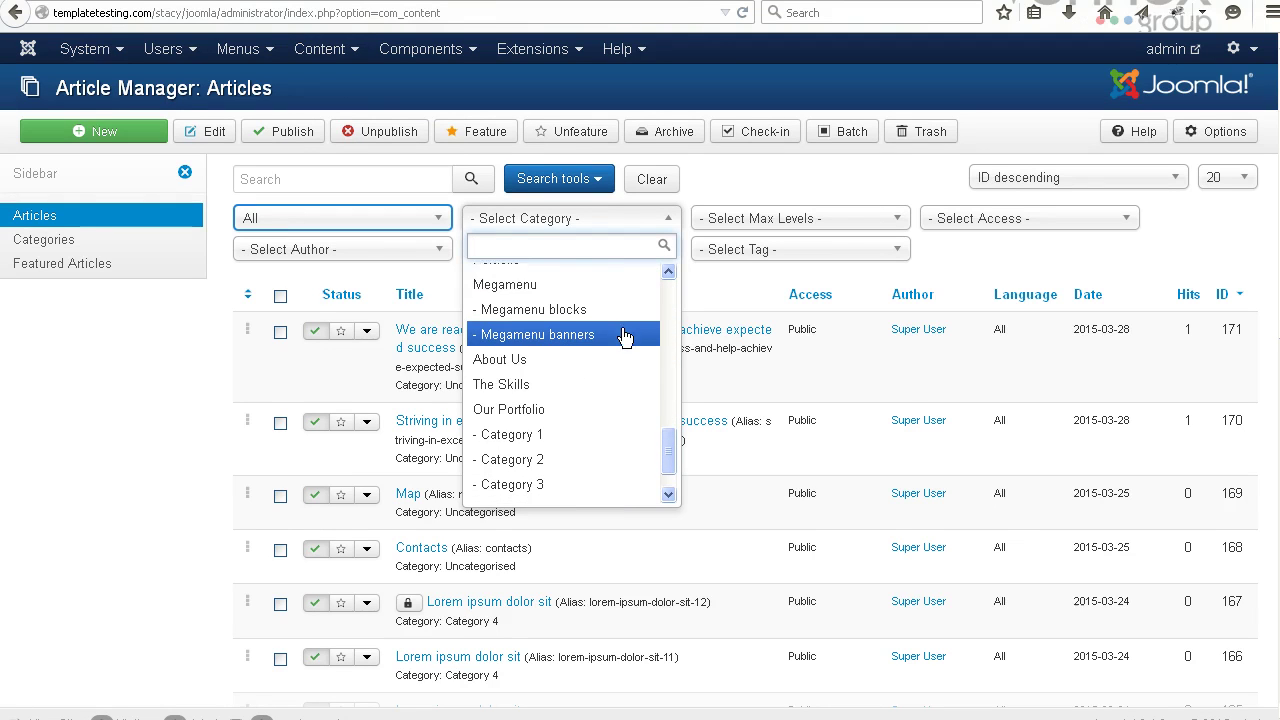
{"action": "left_click", "coordinate": [566, 492]}
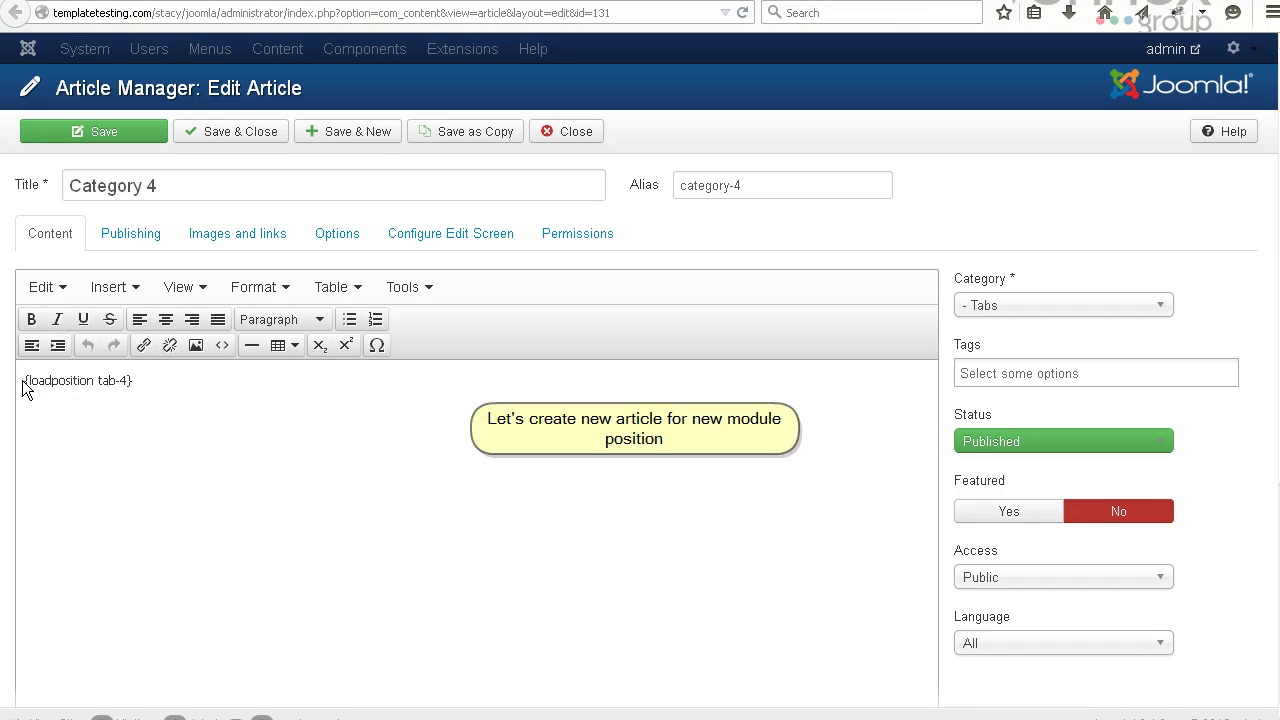
Copy the loadposition line from the Category 4 article and title a new article in the Tabs category "Category 5".
{"action": "left_click_drag", "start_coordinate": [24, 382], "coordinate": [133, 381]}
{"action": "key", "text": "ctrl+c"}
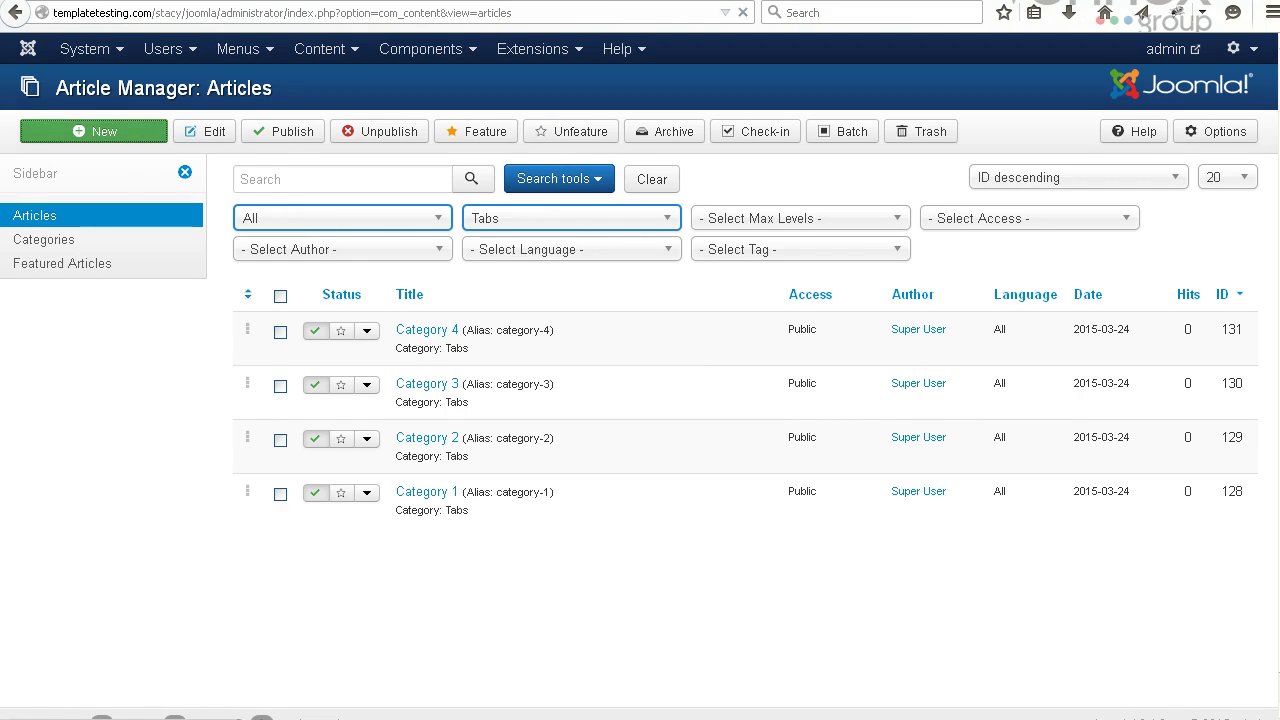
{"action": "left_click", "coordinate": [233, 190]}
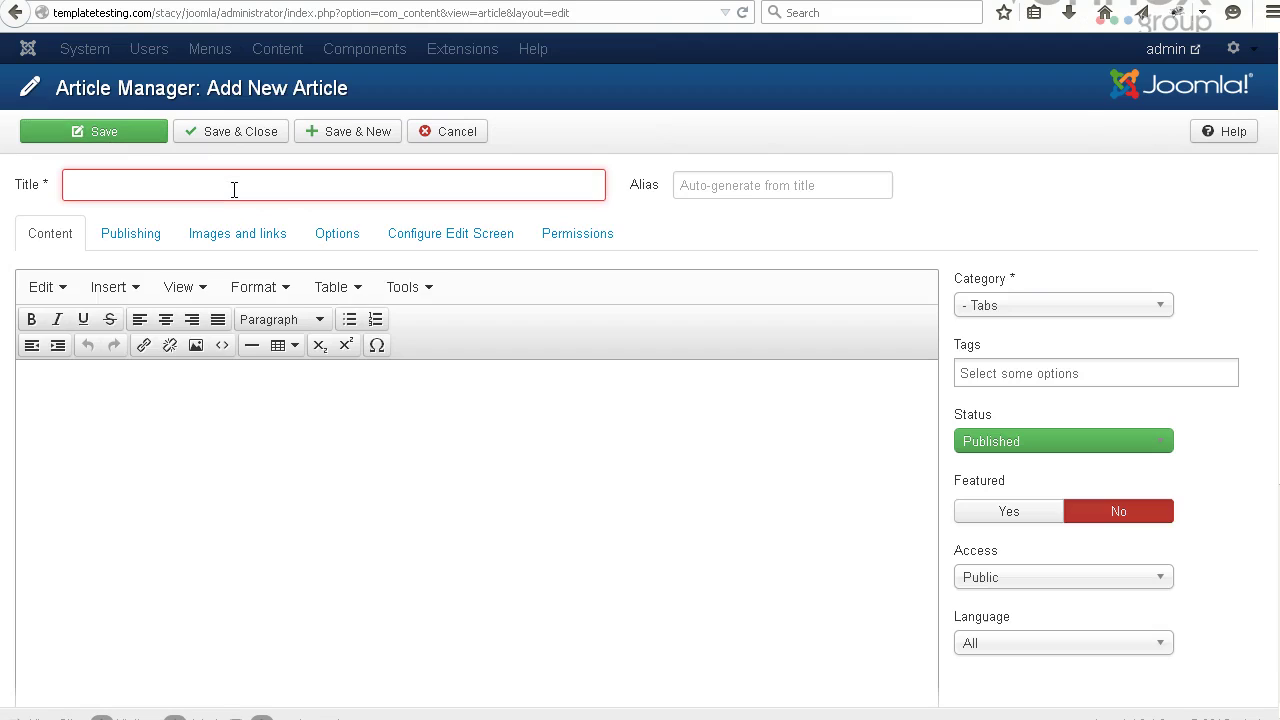
{"action": "type", "text": "Ca"}
{"action": "left_click", "coordinate": [234, 212]}
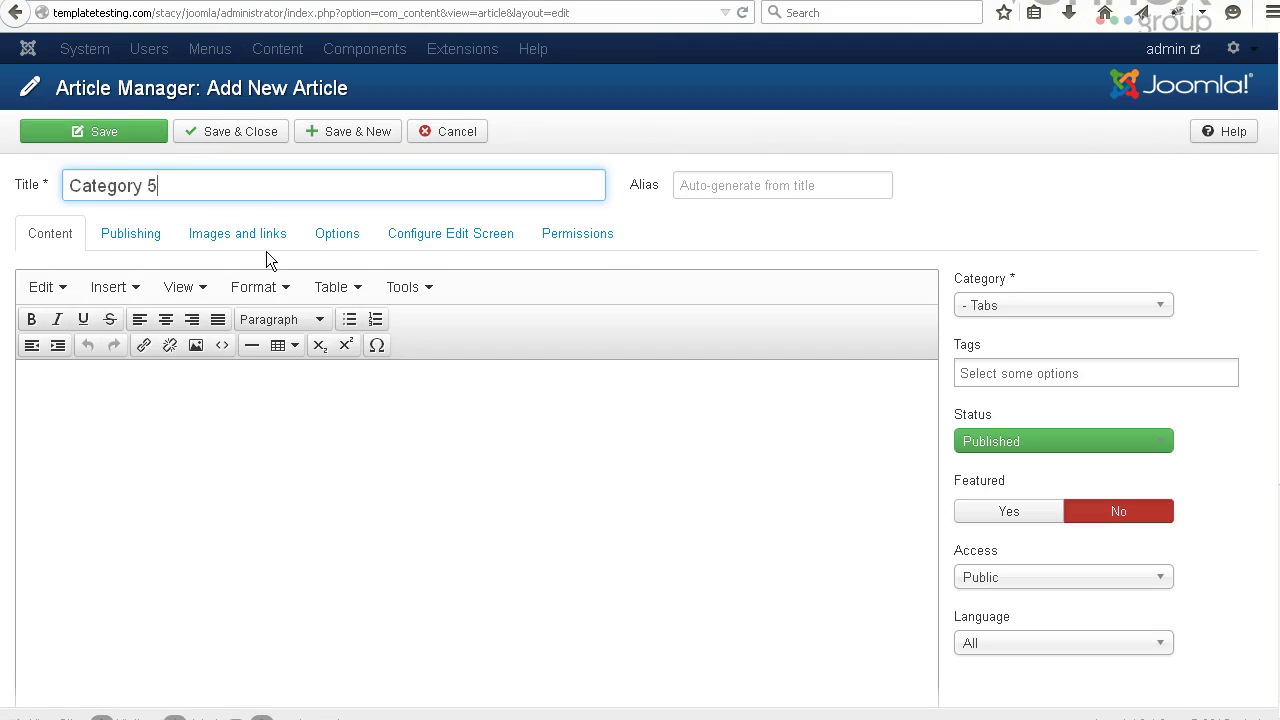
Paste the copied line into the new article's content, change it to {loadposition tab-5}, and save and close the article.
{"action": "left_click", "coordinate": [297, 482]}
{"action": "key", "text": "ctrl+v"}
{"action": "left_click", "coordinate": [118, 381]}
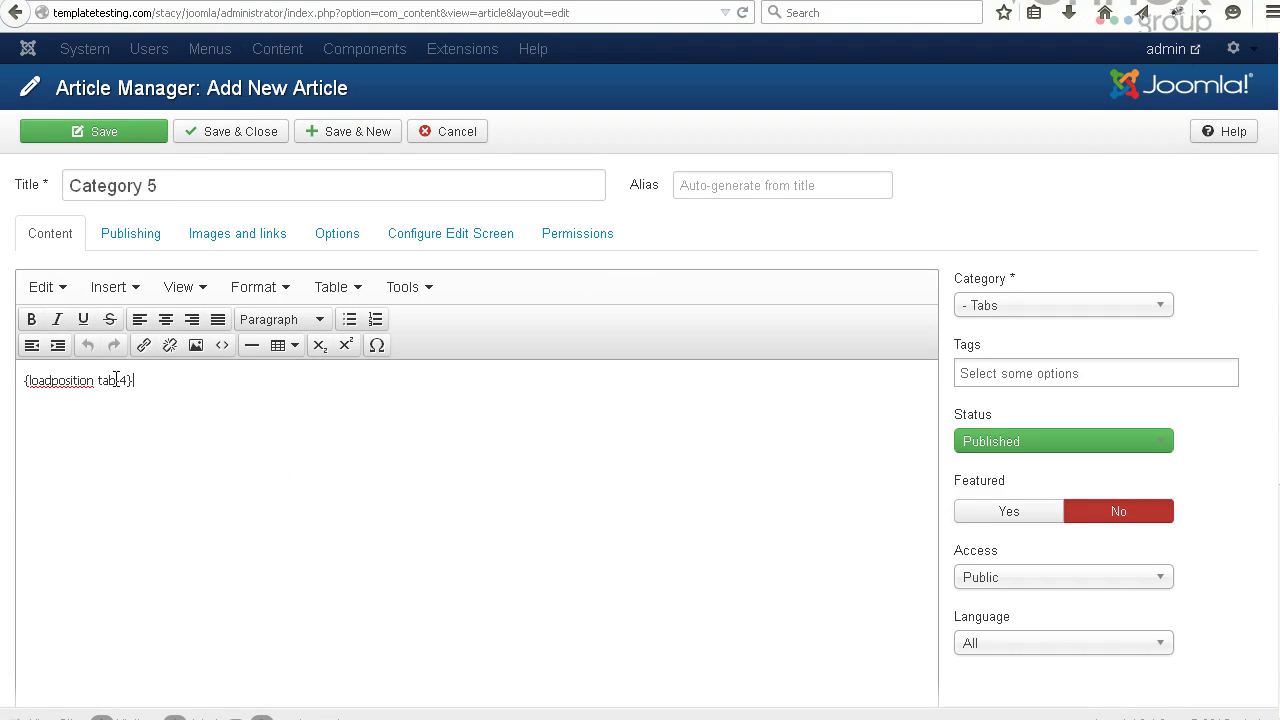
{"action": "key", "text": "Delete"}
{"action": "type", "text": "5"}
{"action": "left_click", "coordinate": [237, 134]}
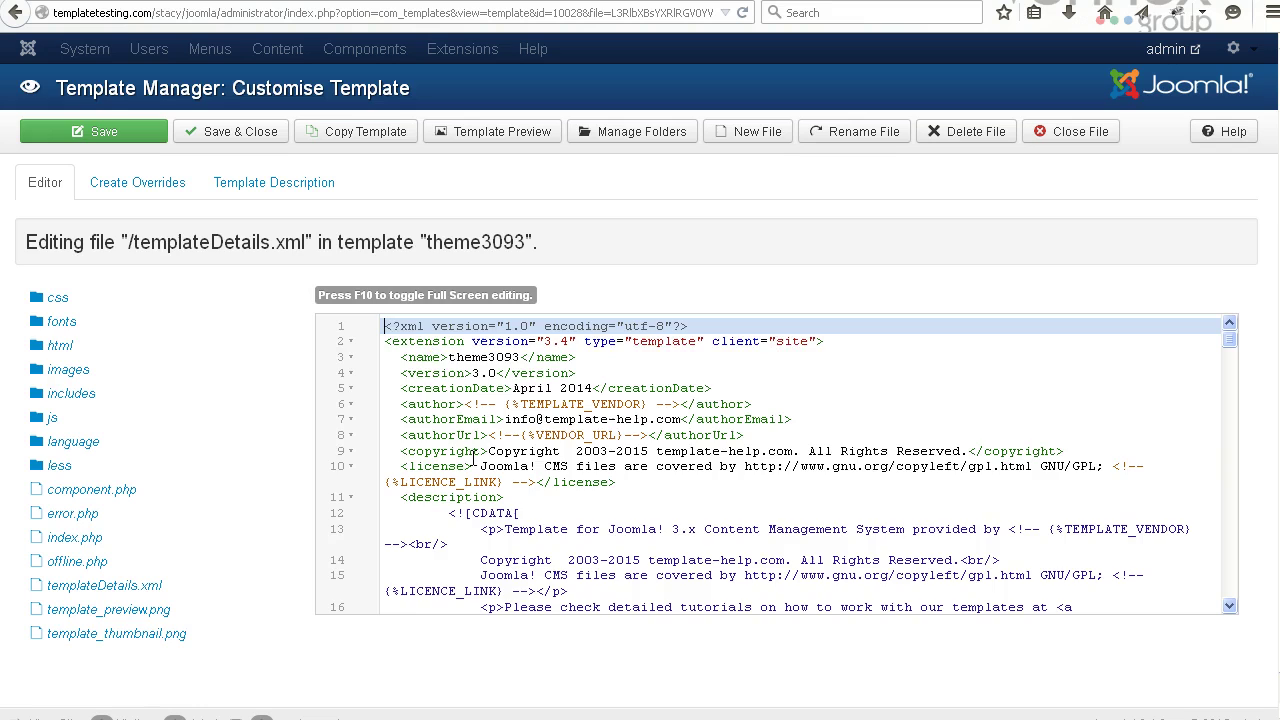
Duplicate the tab-4 position line directly below itself in the positions section of templateDetails.xml.
{"action": "left_click", "coordinate": [476, 451]}
{"action": "scroll", "coordinate": [476, 455], "scroll_direction": "down", "scroll_amount": 1}
{"action": "scroll", "coordinate": [476, 455], "scroll_direction": "down", "scroll_amount": 10}
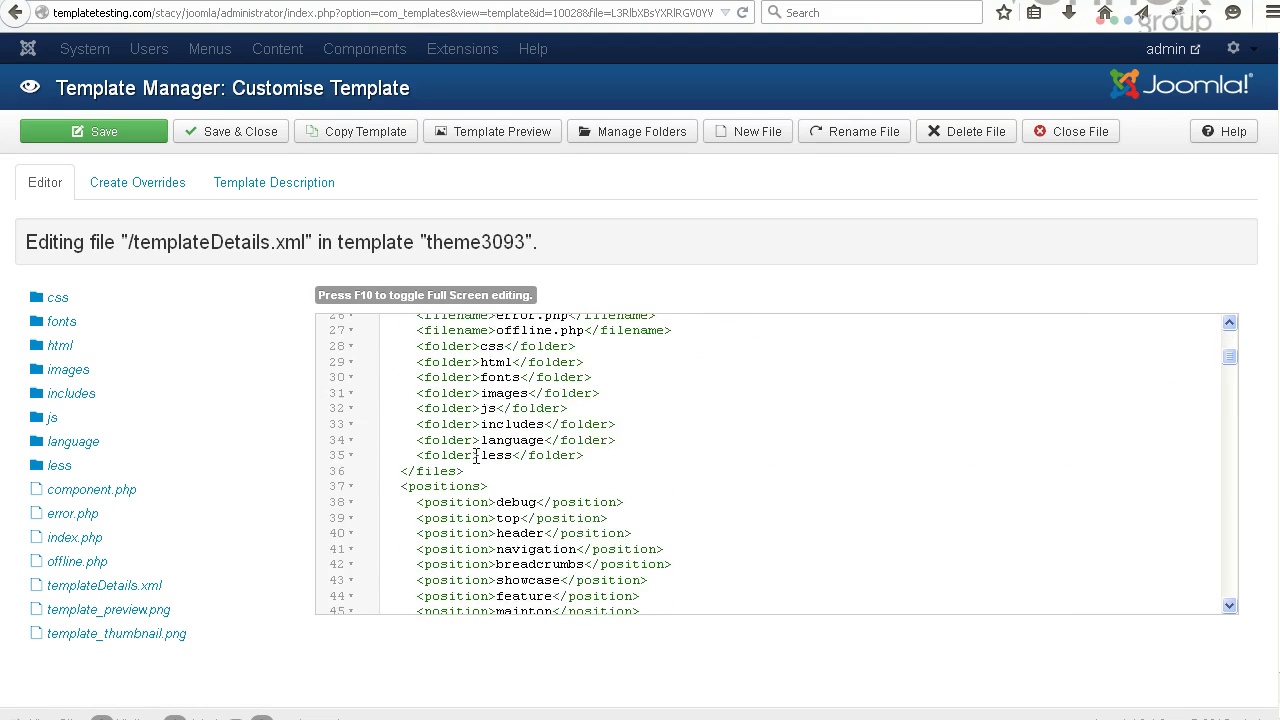
{"action": "scroll", "coordinate": [476, 455], "scroll_direction": "down", "scroll_amount": 5}
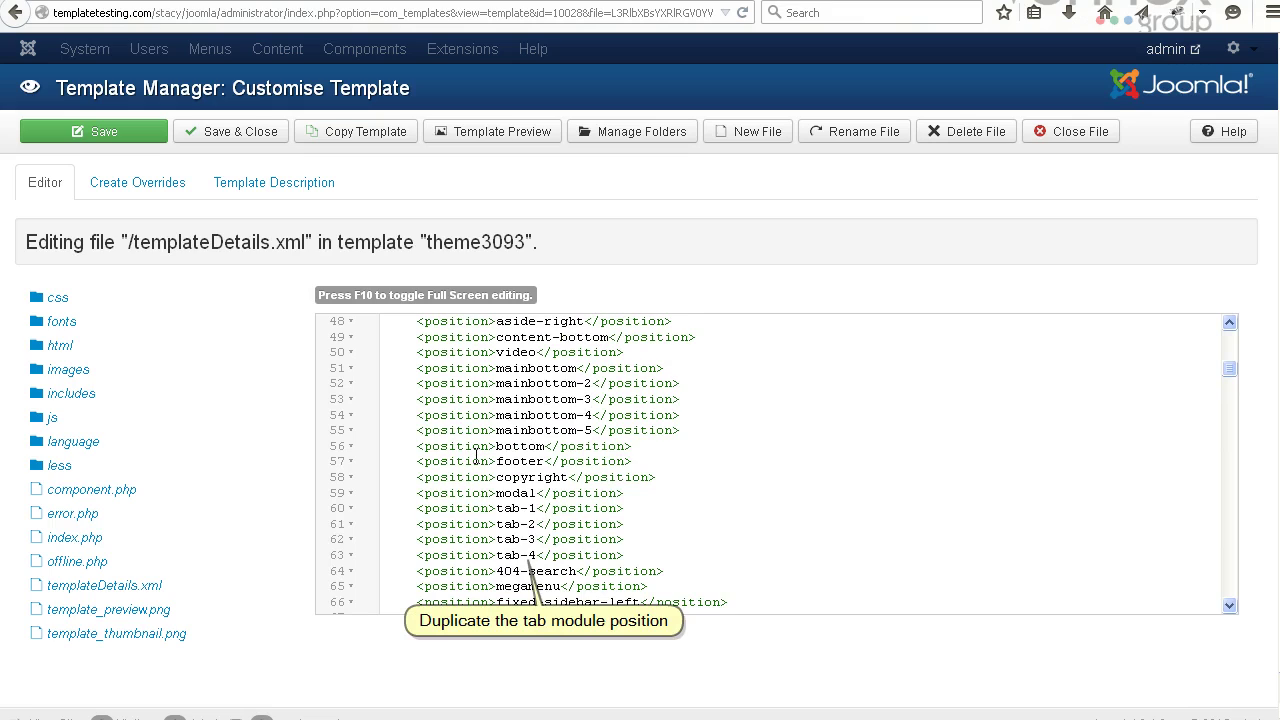
{"action": "left_click_drag", "start_coordinate": [416, 555], "coordinate": [622, 555]}
{"action": "key", "text": "ctrl+c"}
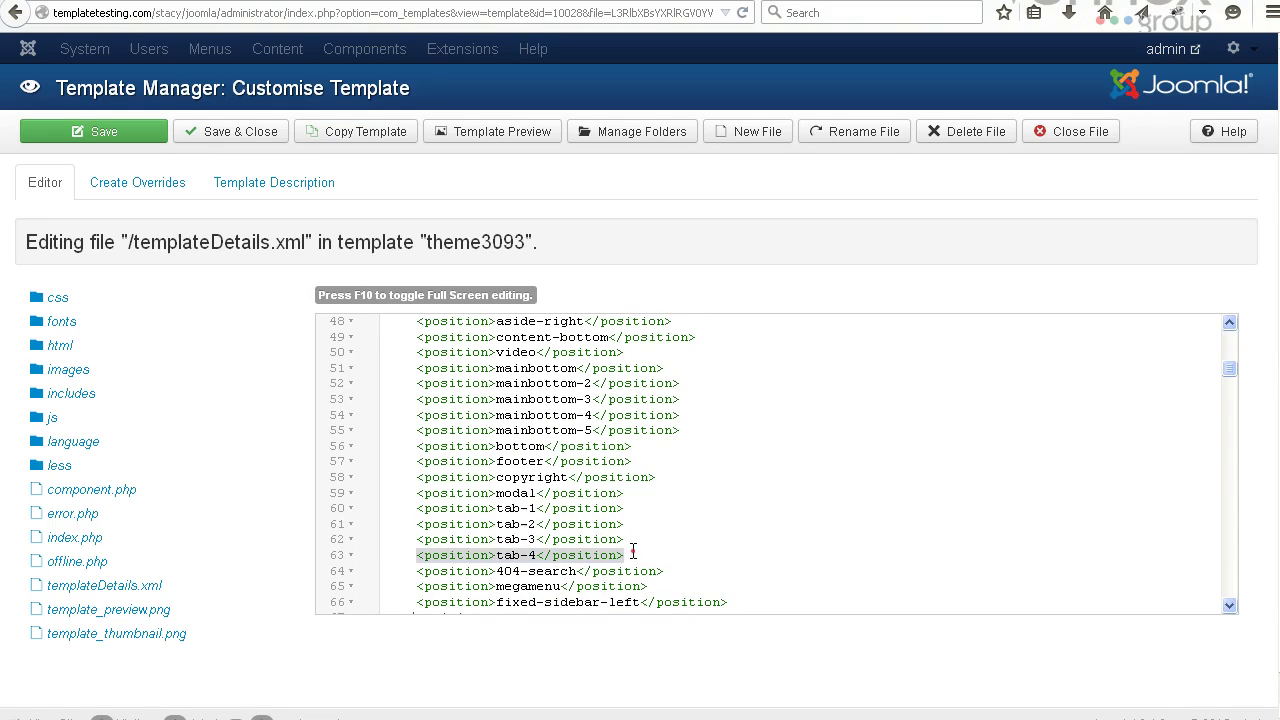
{"action": "left_click", "coordinate": [632, 552]}
{"action": "key", "text": "Return"}
{"action": "key", "text": "ctrl+v"}
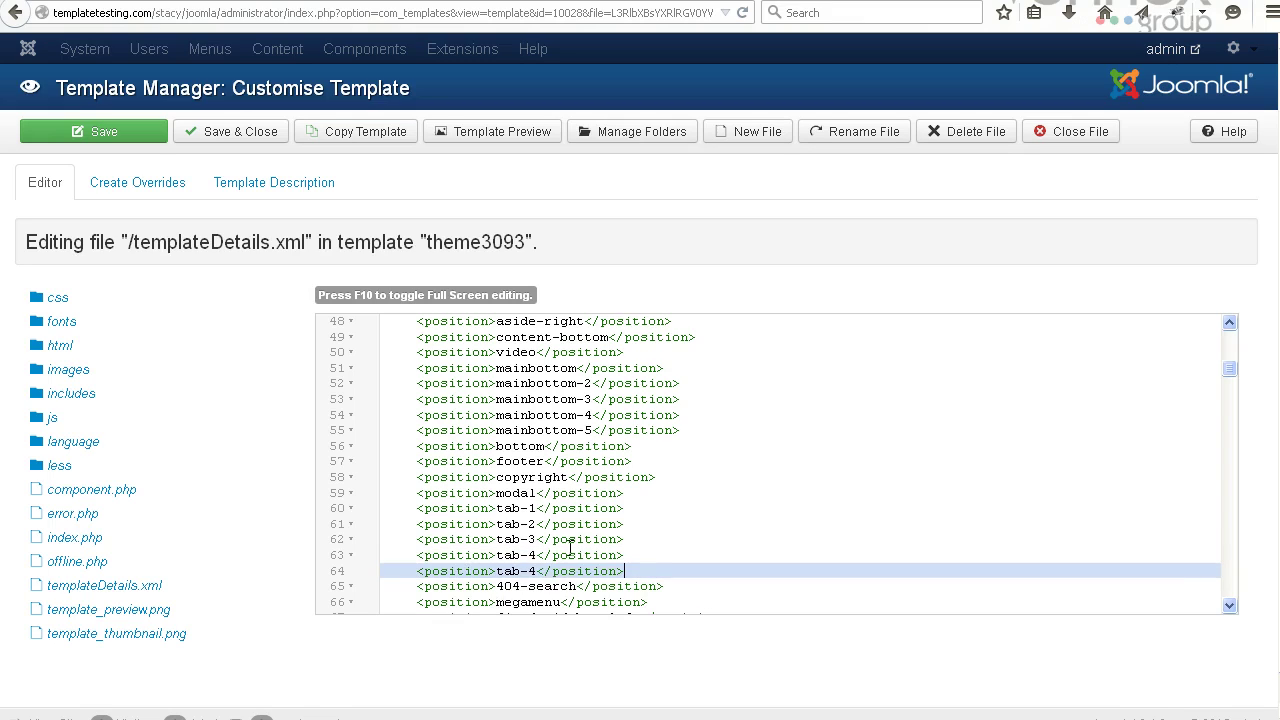
Change the duplicated position entry to tab-5 and save and close the template file.
{"action": "left_click", "coordinate": [540, 575]}
{"action": "key", "text": "BackSpace"}
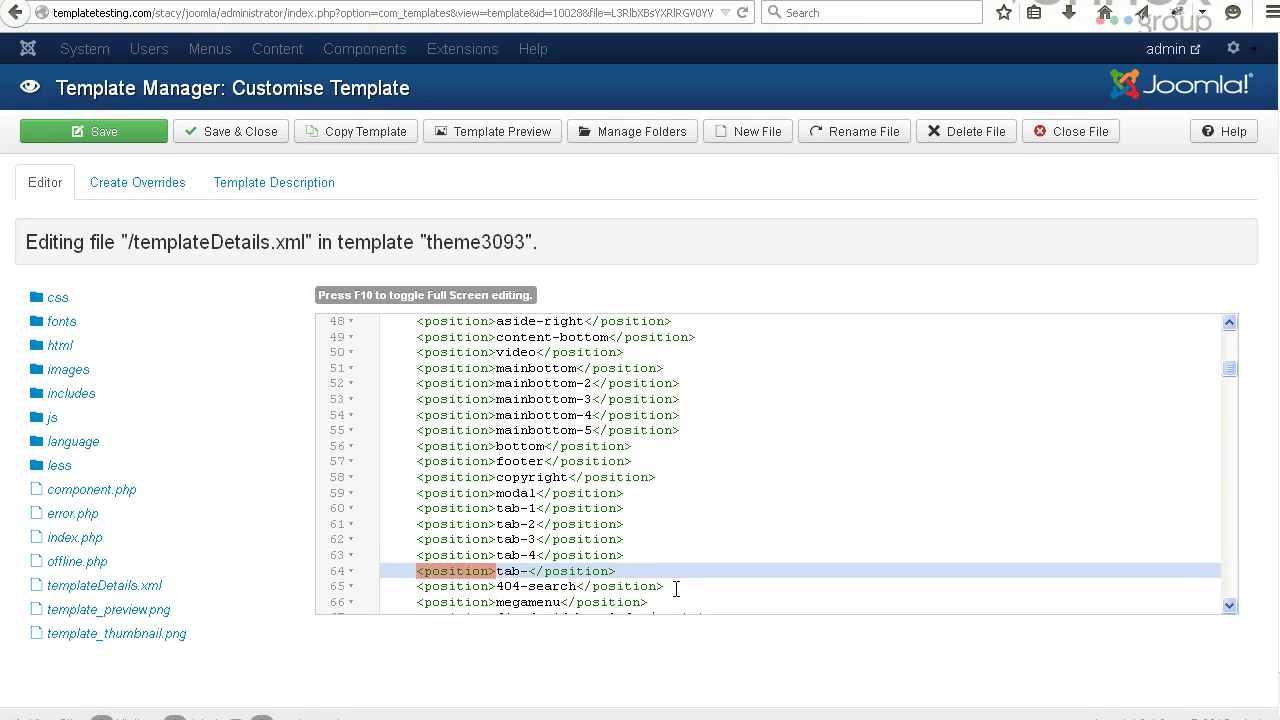
{"action": "type", "text": "5"}
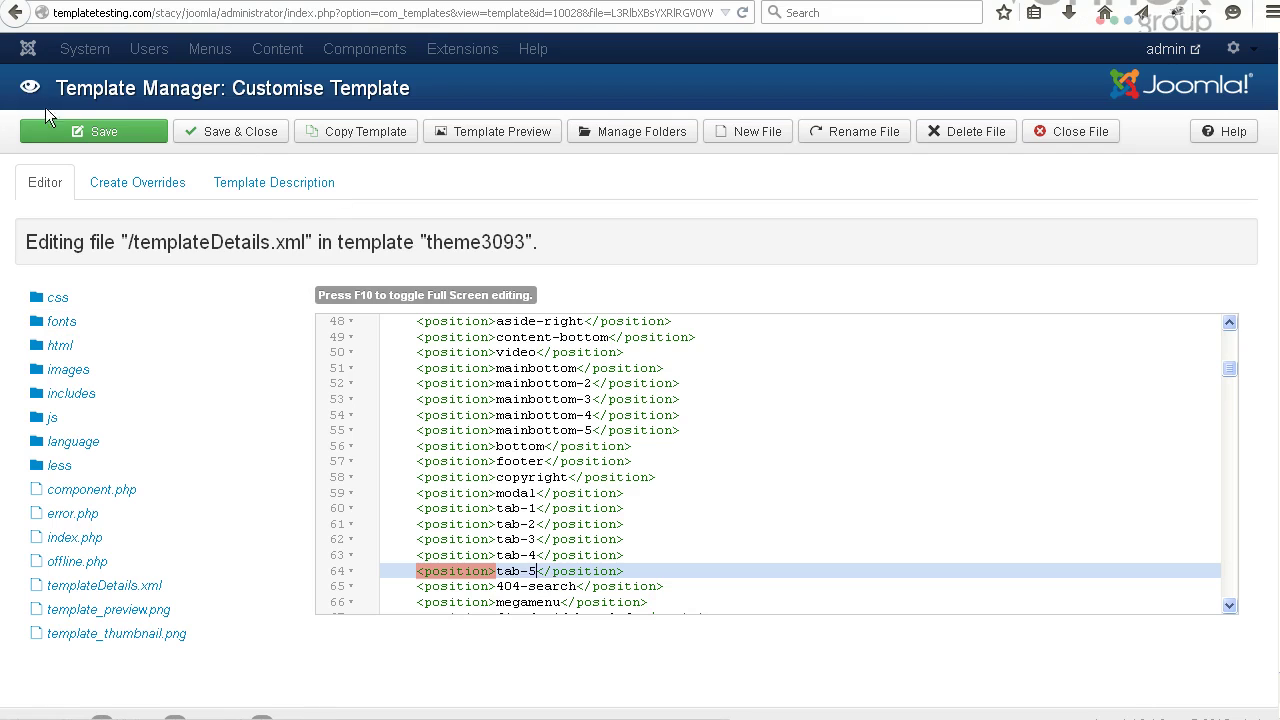
{"action": "left_click", "coordinate": [200, 131]}
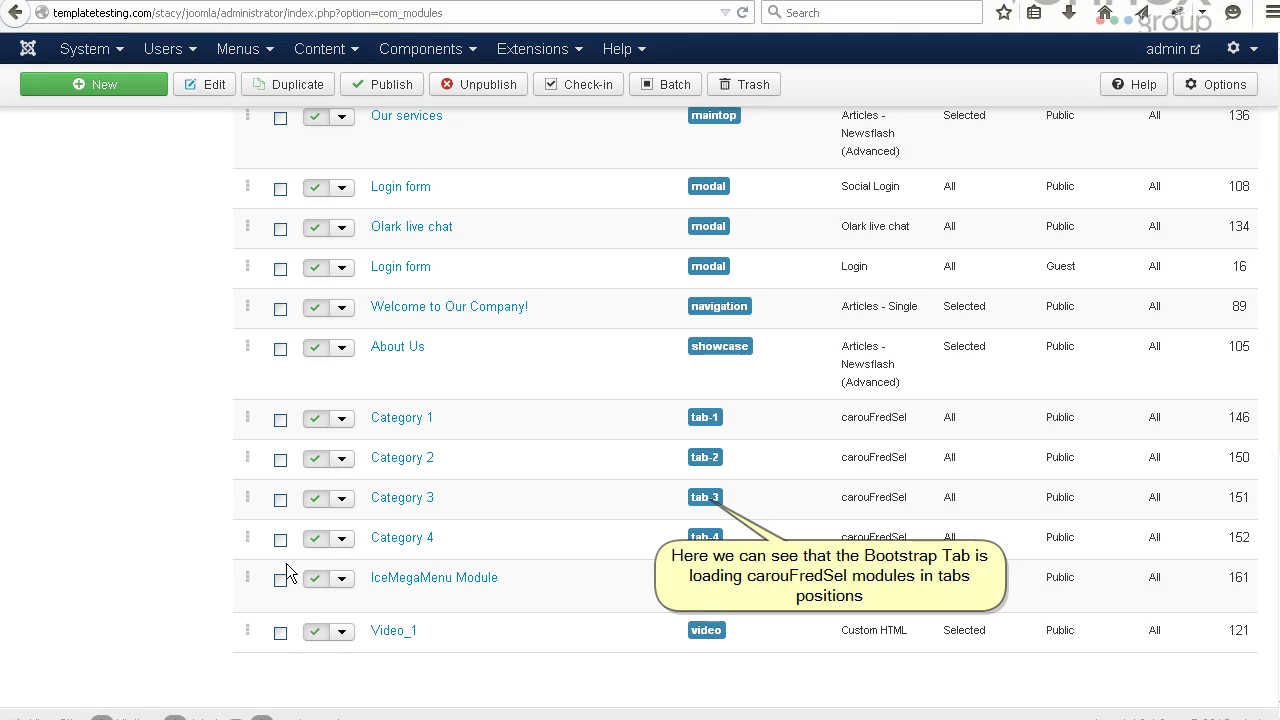
Duplicate the Category 4 carouFredSel module and open the copy for editing.
{"action": "left_click", "coordinate": [280, 540]}
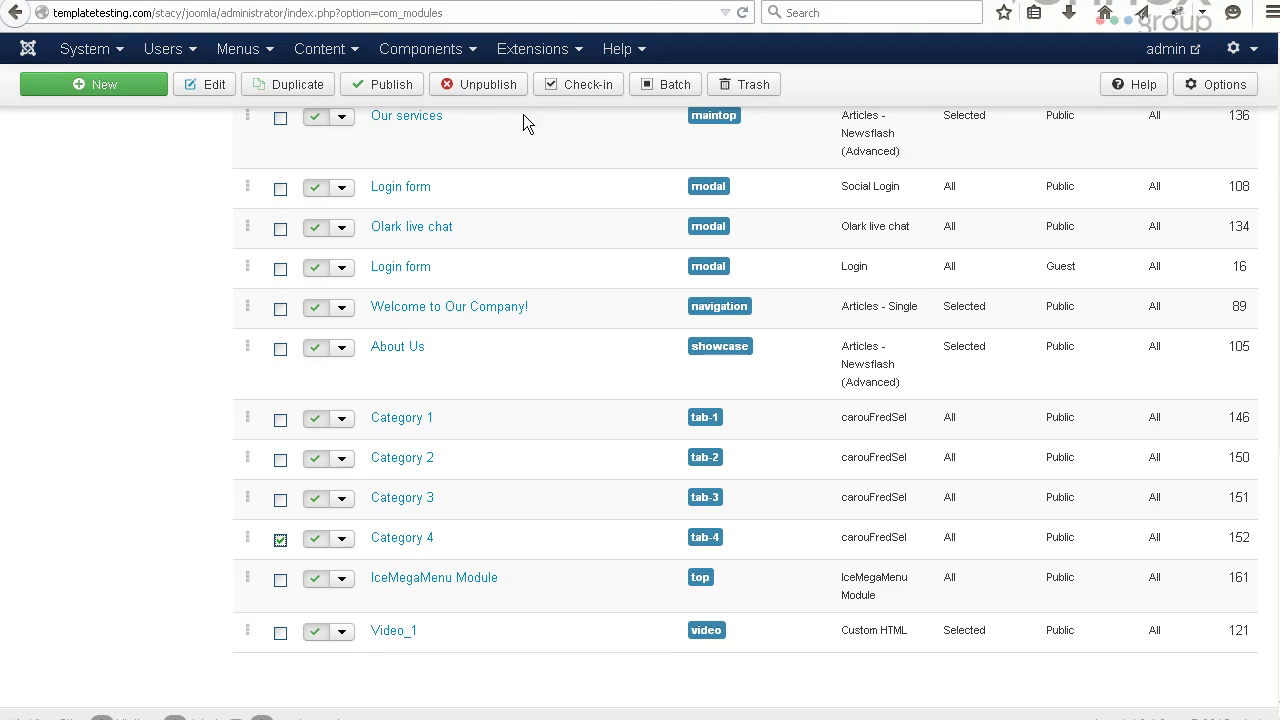
{"action": "left_click", "coordinate": [285, 88]}
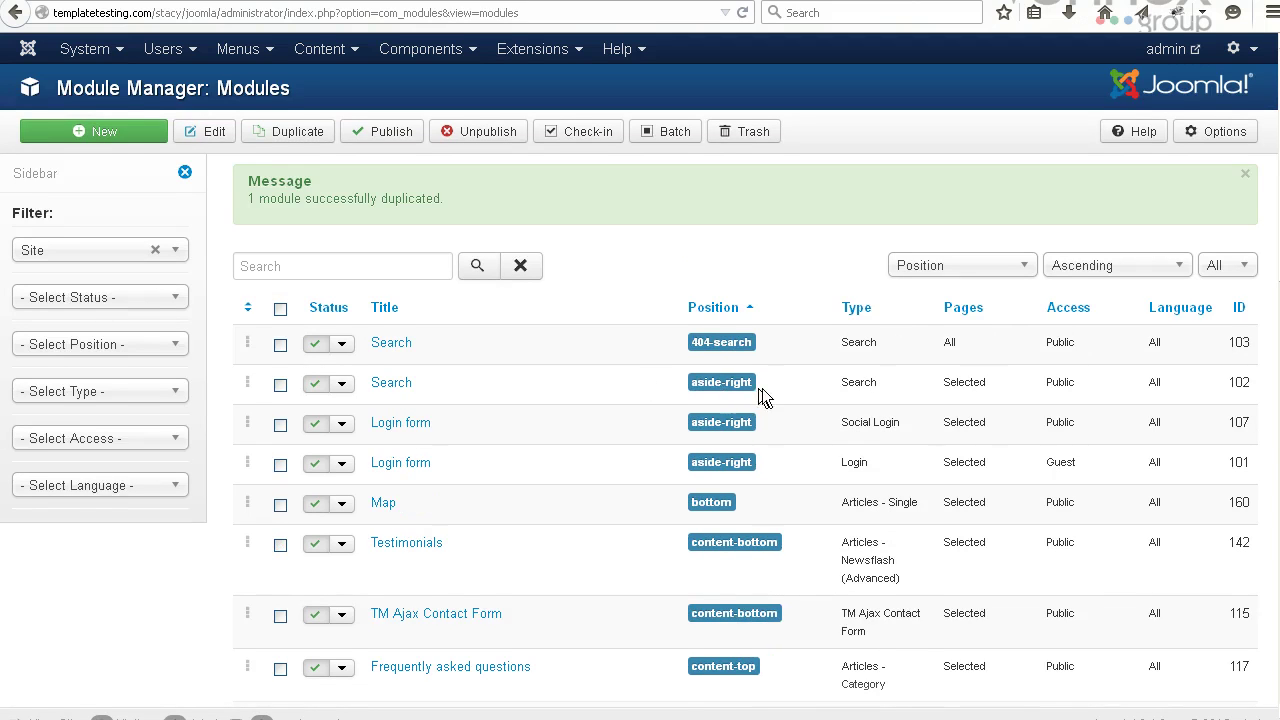
{"action": "scroll", "coordinate": [785, 390], "scroll_direction": "down", "scroll_amount": 5}
{"action": "scroll", "coordinate": [785, 395], "scroll_direction": "down", "scroll_amount": 7}
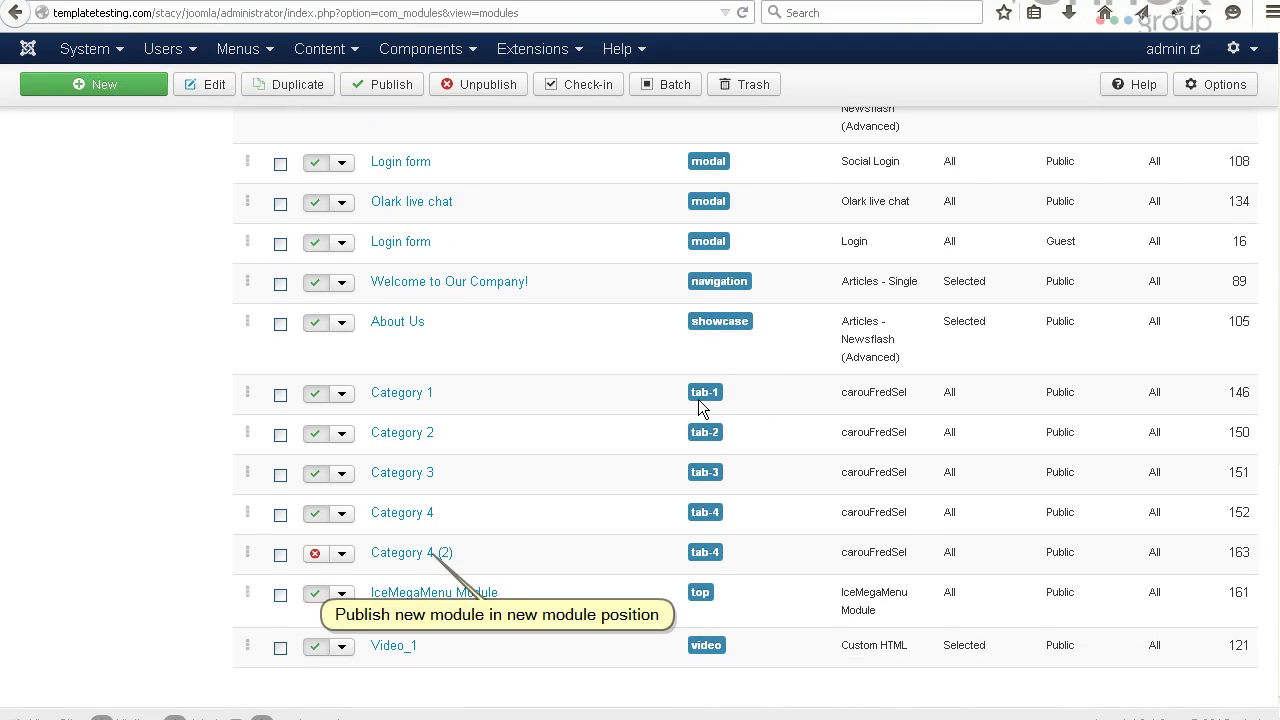
{"action": "scroll", "coordinate": [624, 405], "scroll_direction": "down", "scroll_amount": 1}
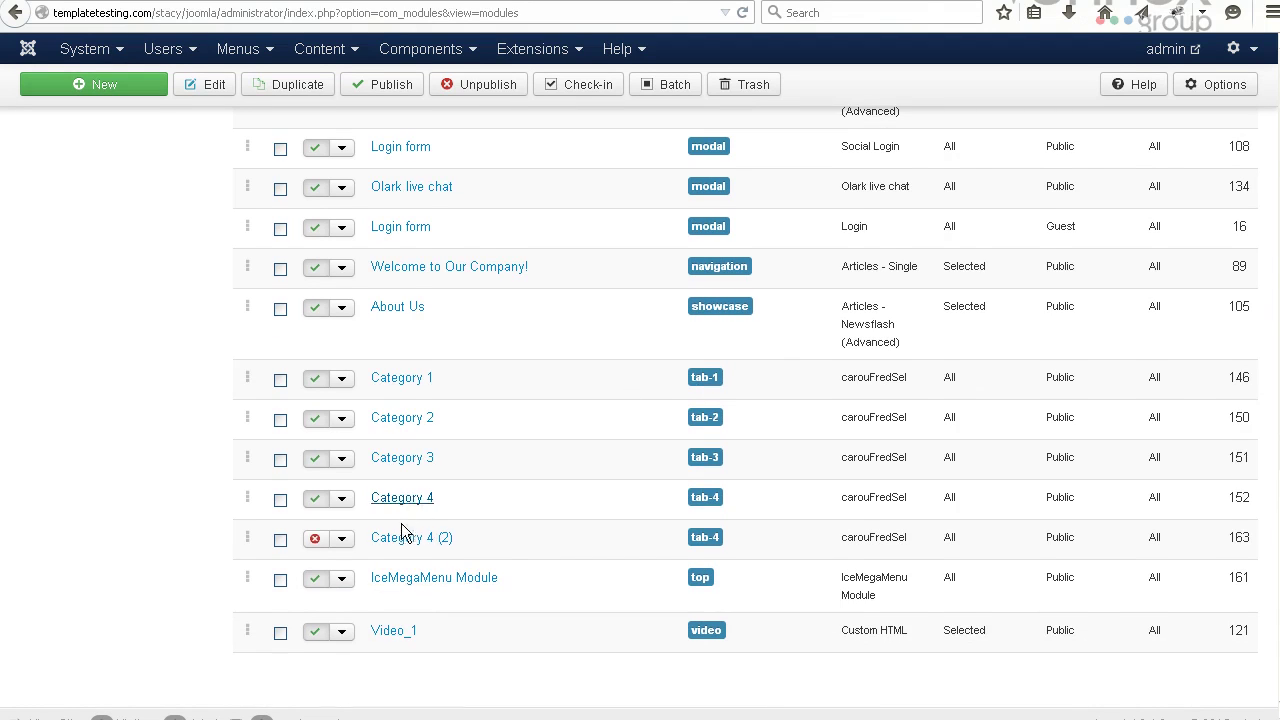
{"action": "left_click", "coordinate": [411, 537]}
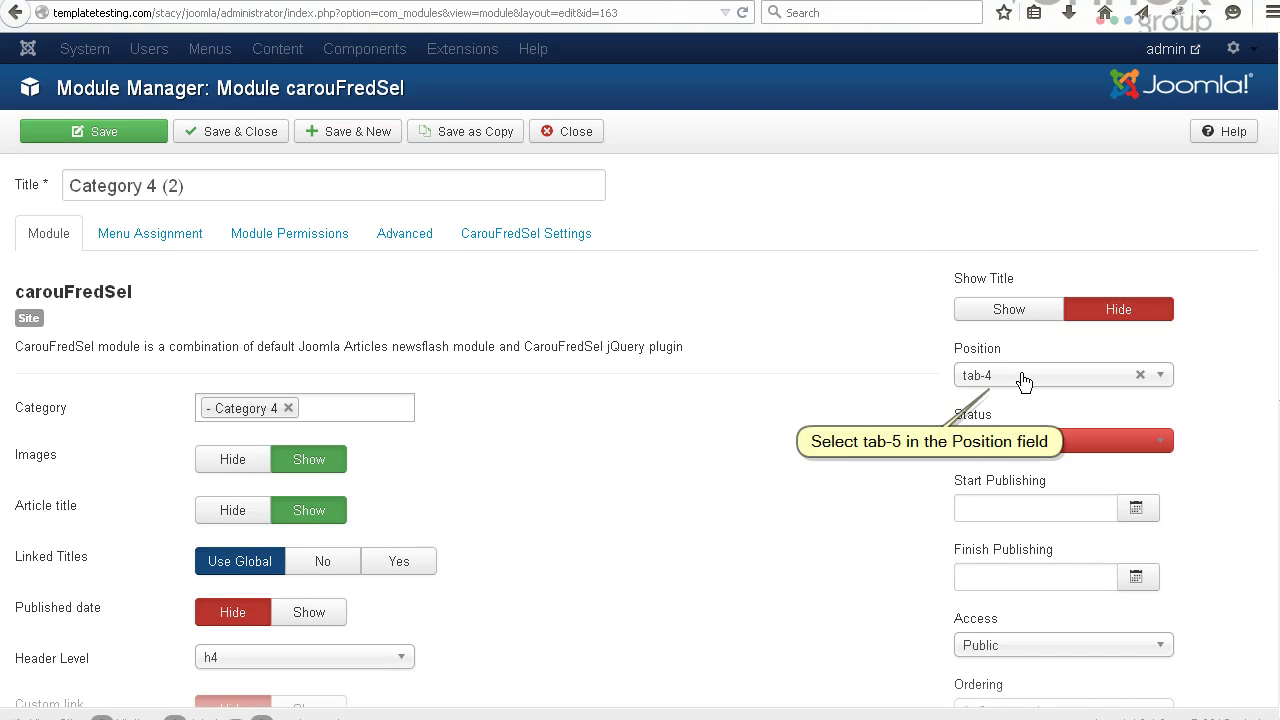
Assign the copied module to position tab-5 and set its status to Published.
{"action": "left_click", "coordinate": [1163, 376]}
{"action": "scroll", "coordinate": [1145, 470], "scroll_direction": "up", "scroll_amount": 1}
{"action": "scroll", "coordinate": [1133, 500], "scroll_direction": "up", "scroll_amount": 7}
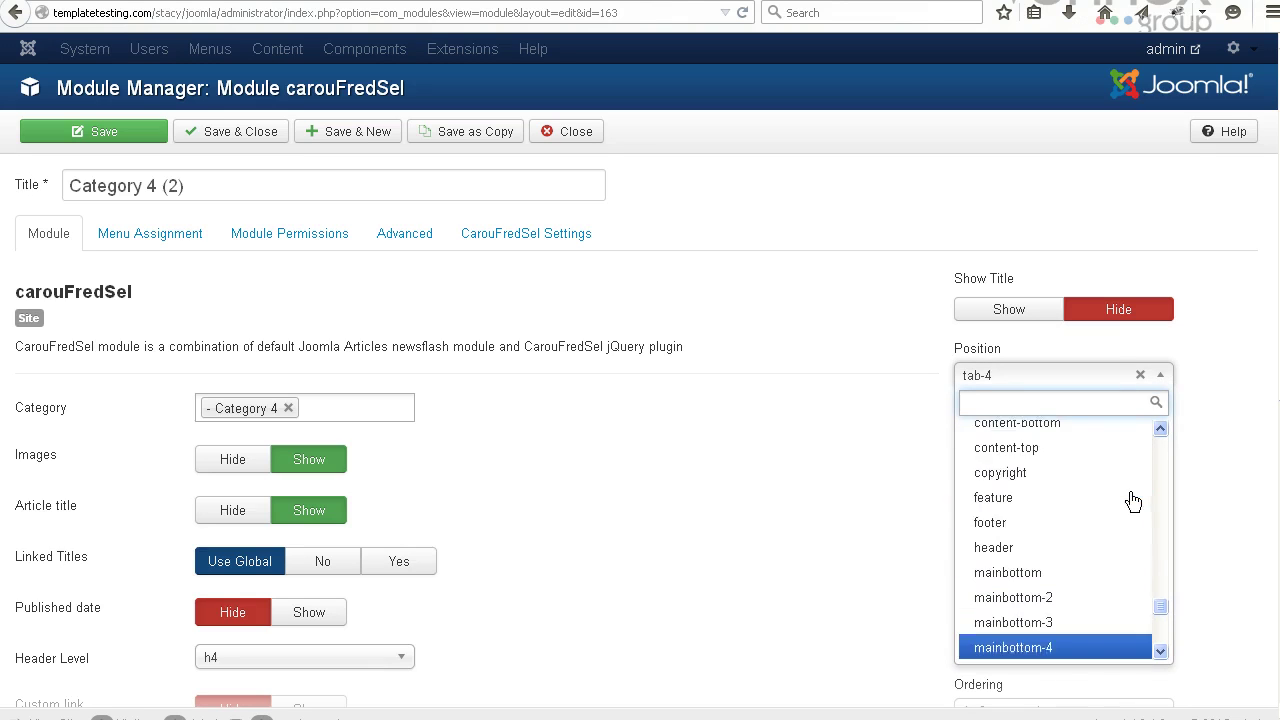
{"action": "left_click", "coordinate": [1078, 469]}
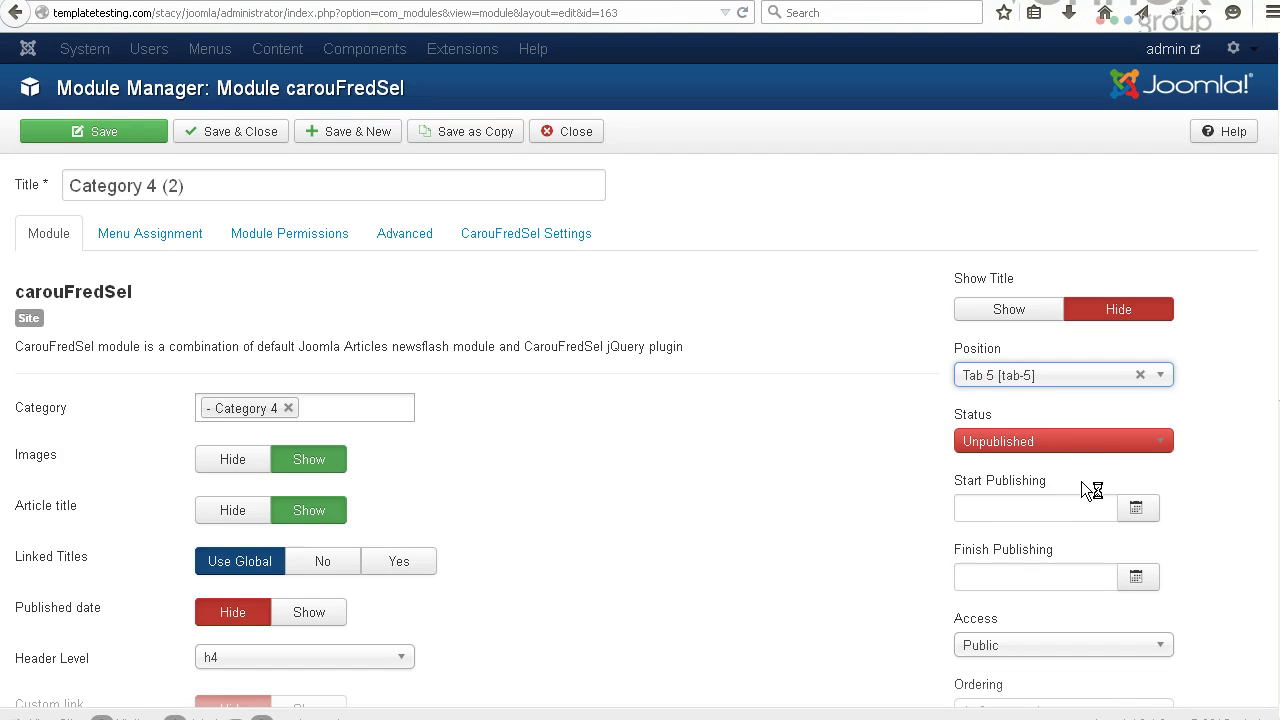
{"action": "scroll", "coordinate": [652, 513], "scroll_direction": "down", "scroll_amount": 3}
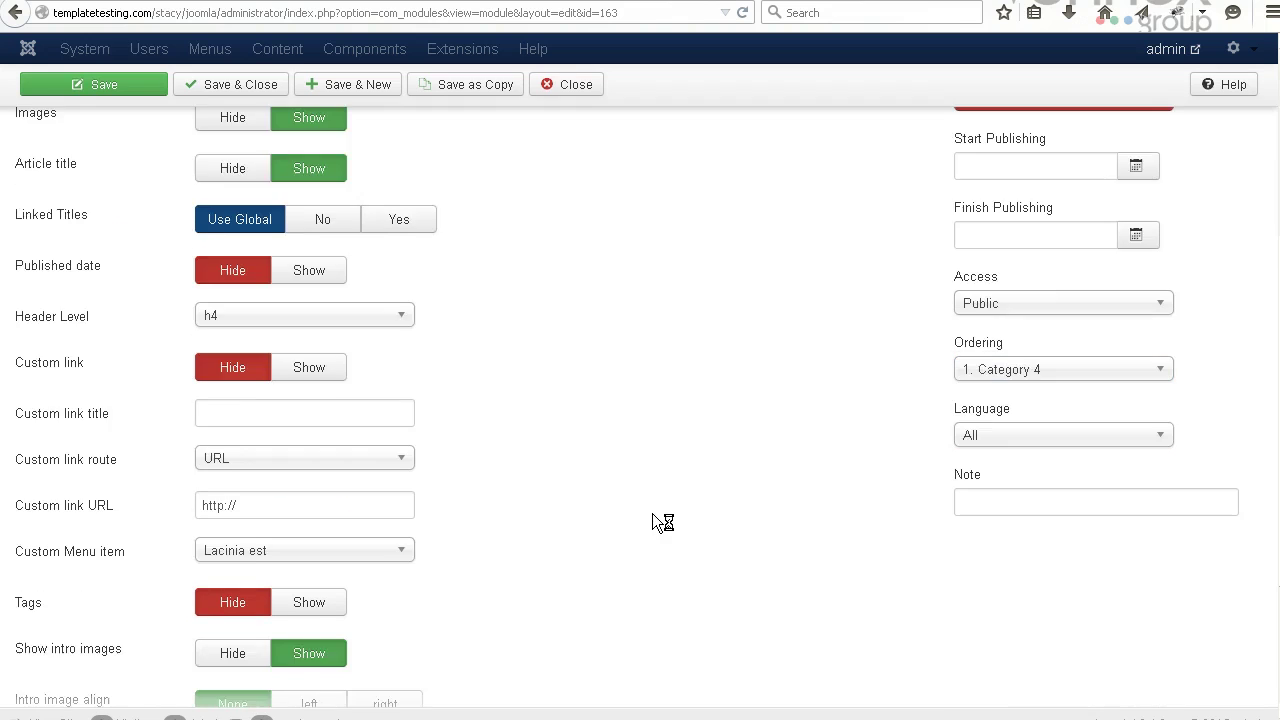
{"action": "scroll", "coordinate": [652, 513], "scroll_direction": "up", "scroll_amount": 3}
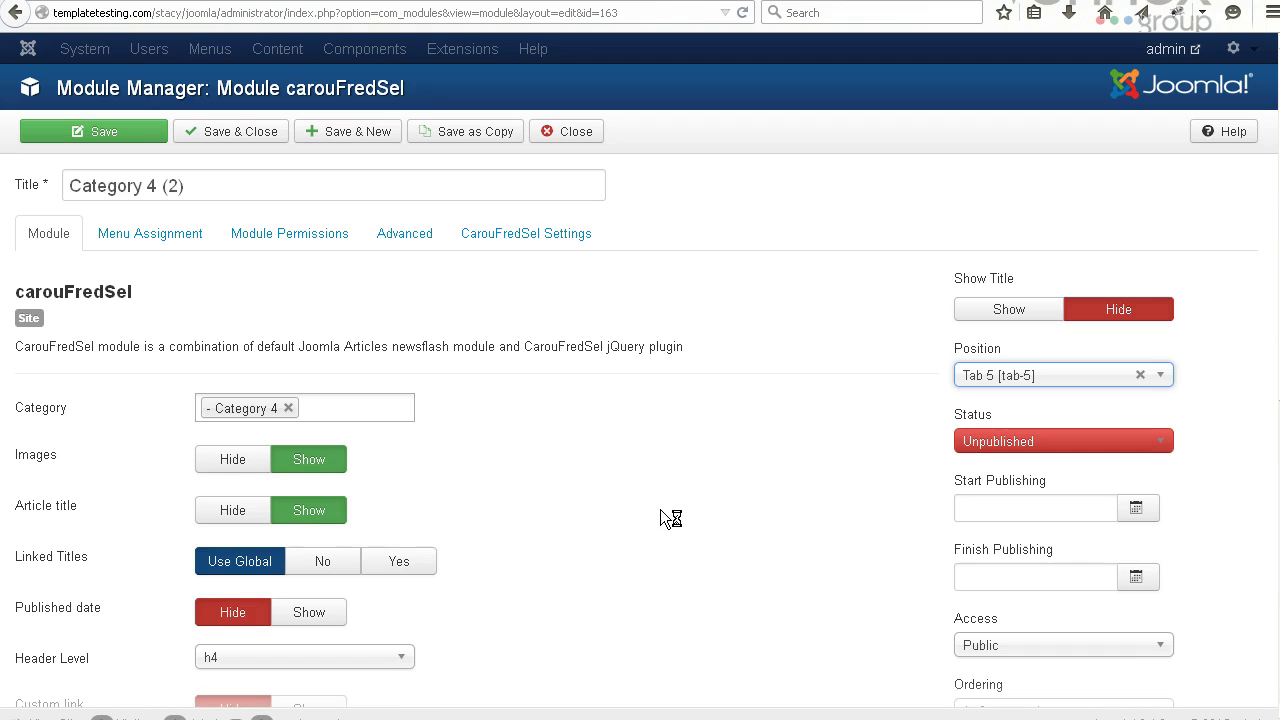
{"action": "left_click", "coordinate": [1143, 443]}
{"action": "left_click", "coordinate": [1123, 462]}
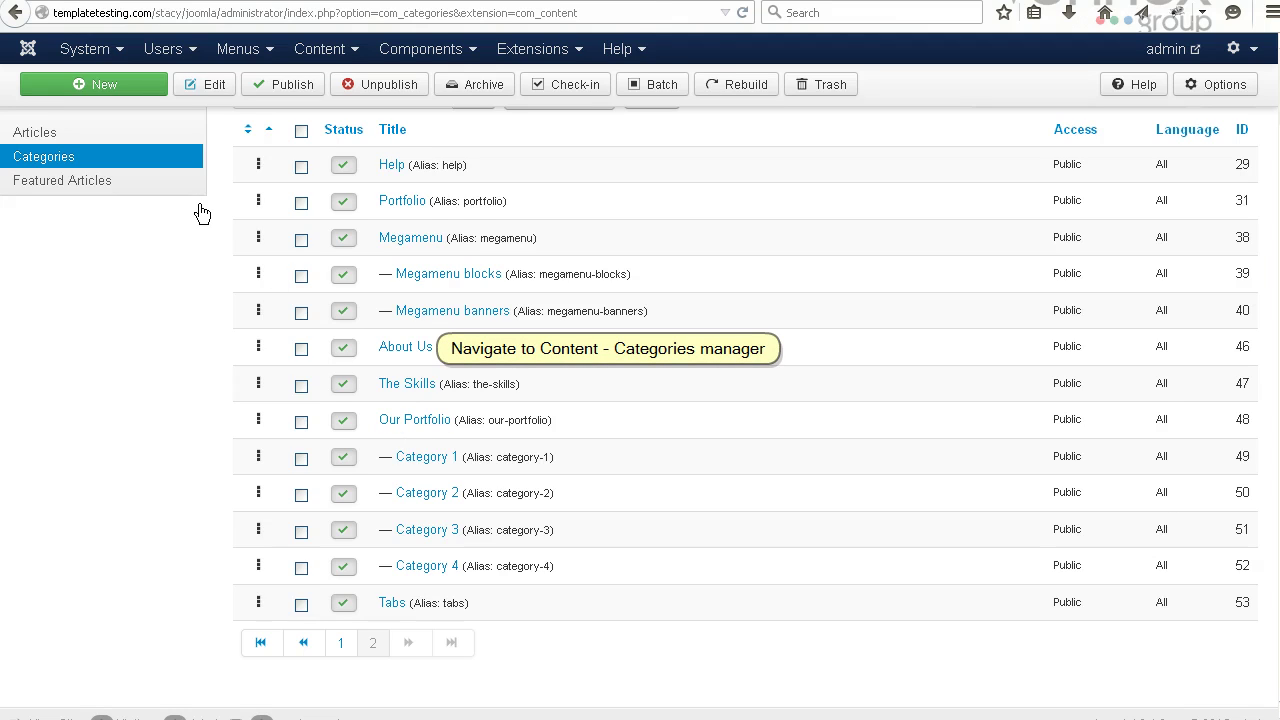
Create a new articles category titled Category 5 and save it.
{"action": "left_click", "coordinate": [82, 85]}
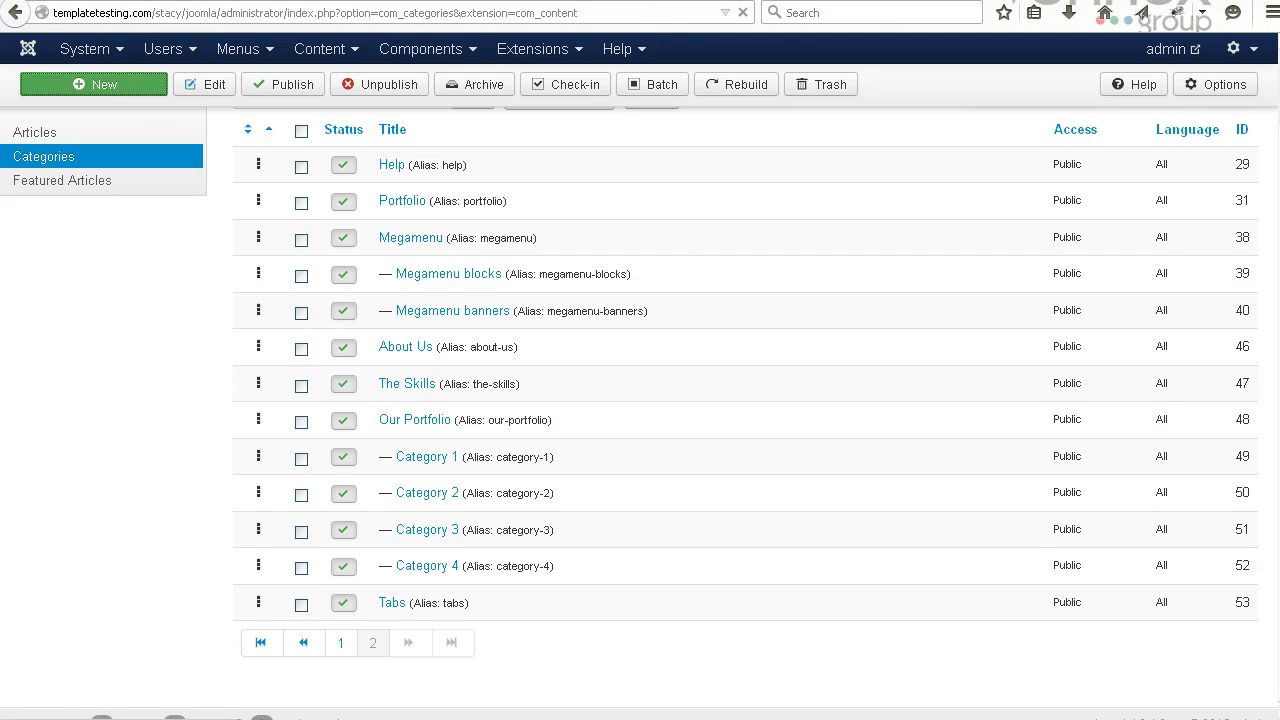
{"action": "left_click", "coordinate": [244, 192]}
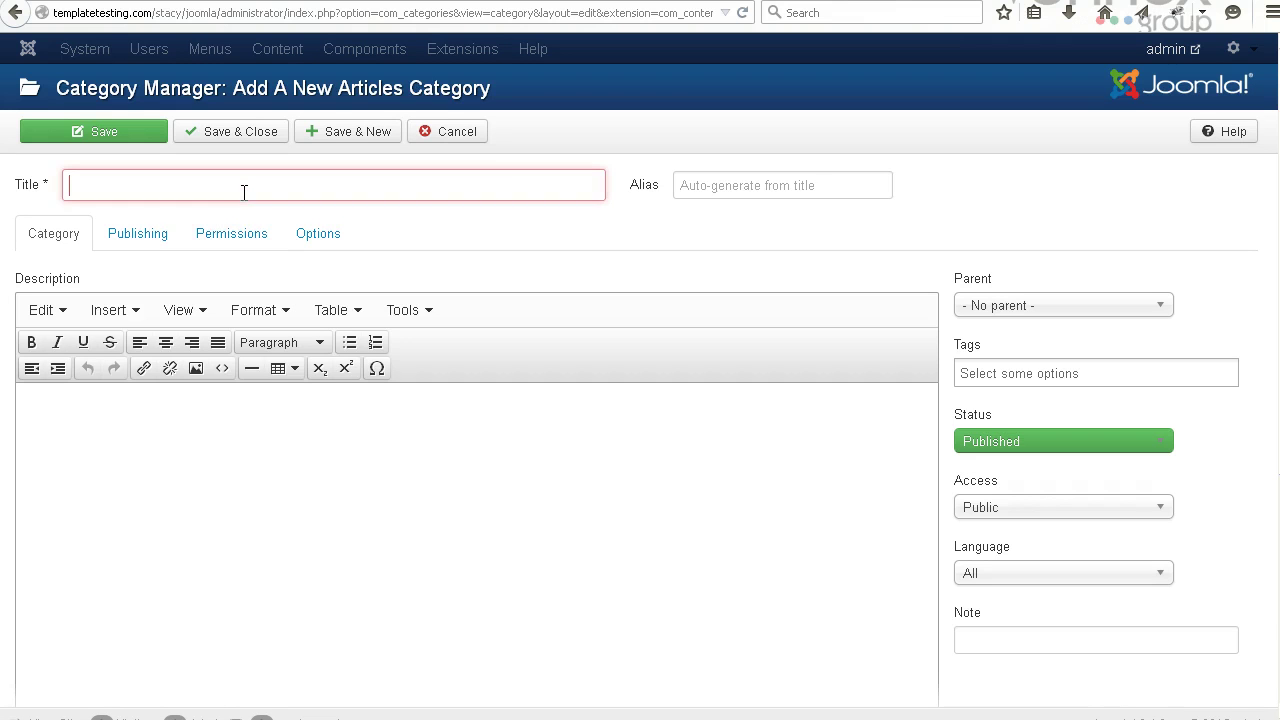
{"action": "type", "text": "ca"}
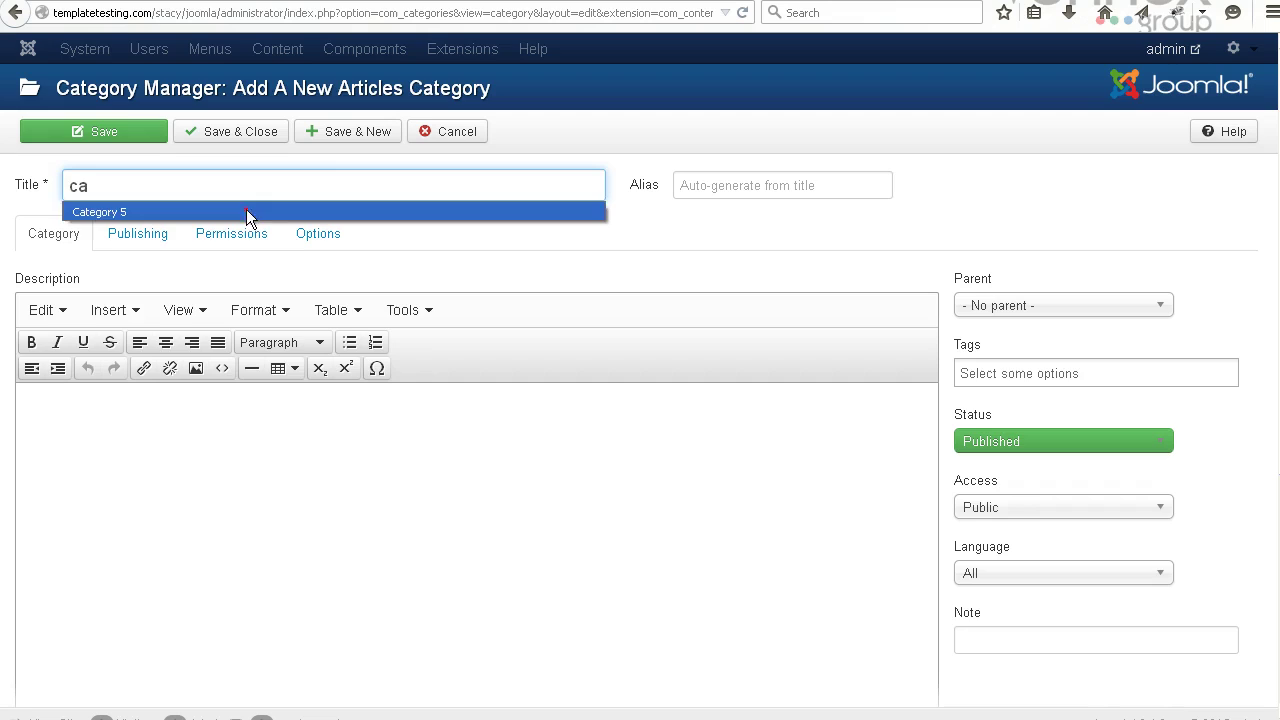
{"action": "left_click", "coordinate": [249, 212]}
{"action": "left_click", "coordinate": [173, 486]}
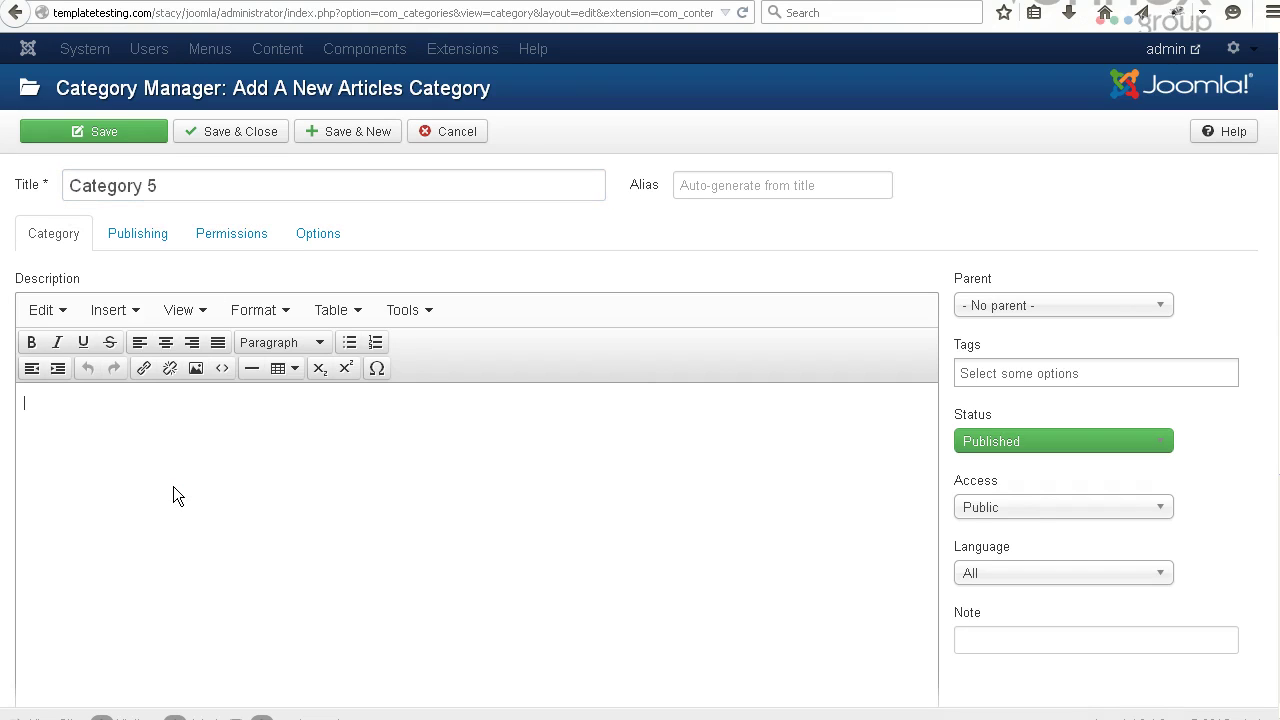
{"action": "left_click", "coordinate": [93, 131]}
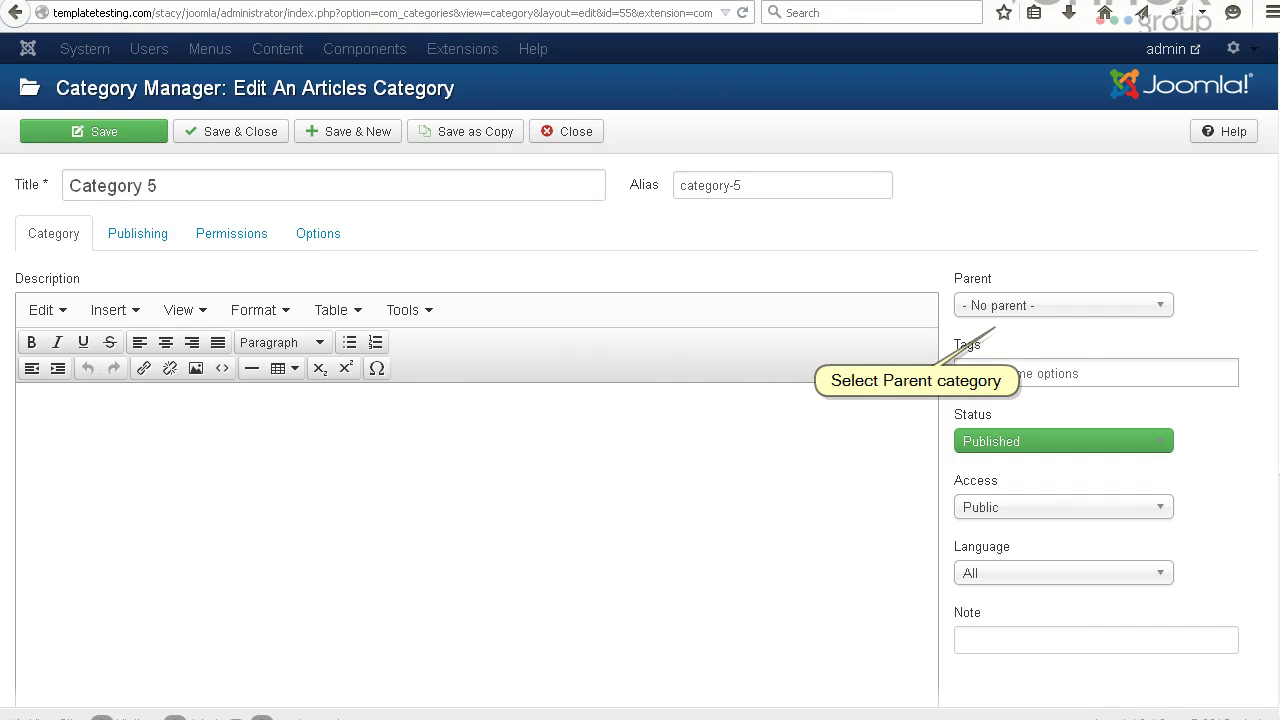
Set the new category's parent to Our Portfolio, then save and close it.
{"action": "left_click", "coordinate": [1163, 308]}
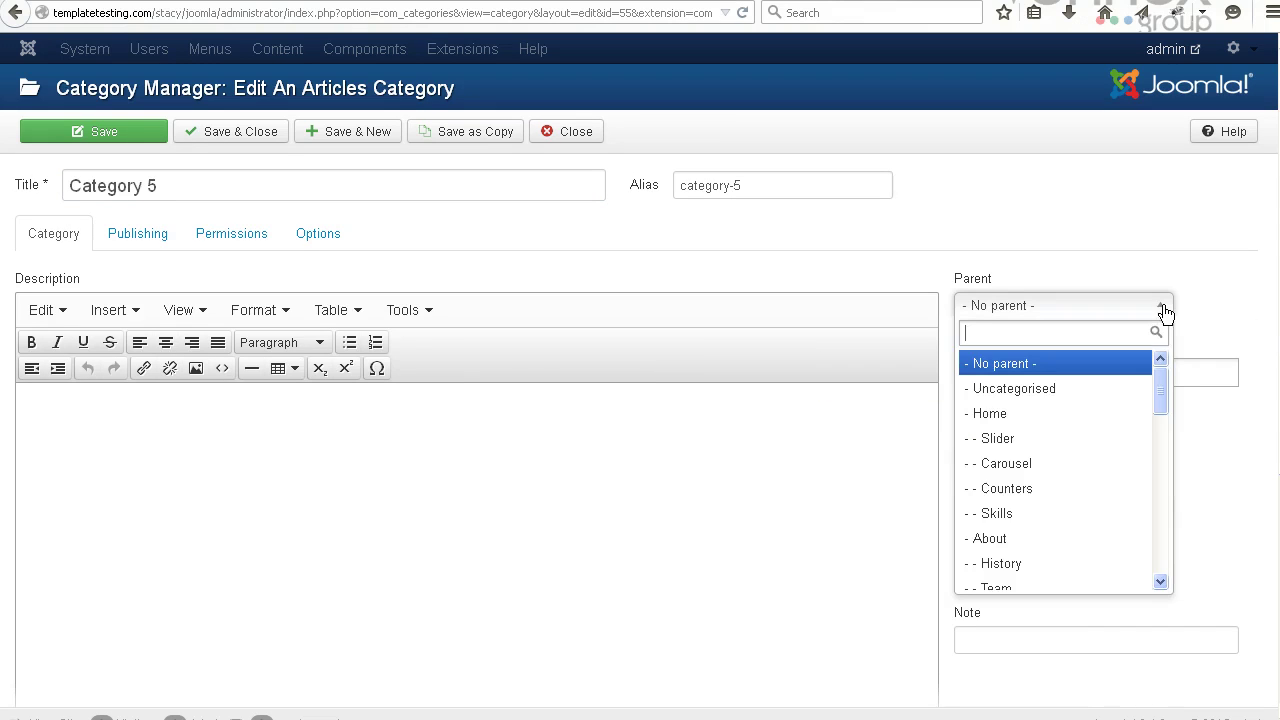
{"action": "scroll", "coordinate": [1120, 494], "scroll_direction": "down", "scroll_amount": 3}
{"action": "scroll", "coordinate": [1116, 492], "scroll_direction": "down", "scroll_amount": 10}
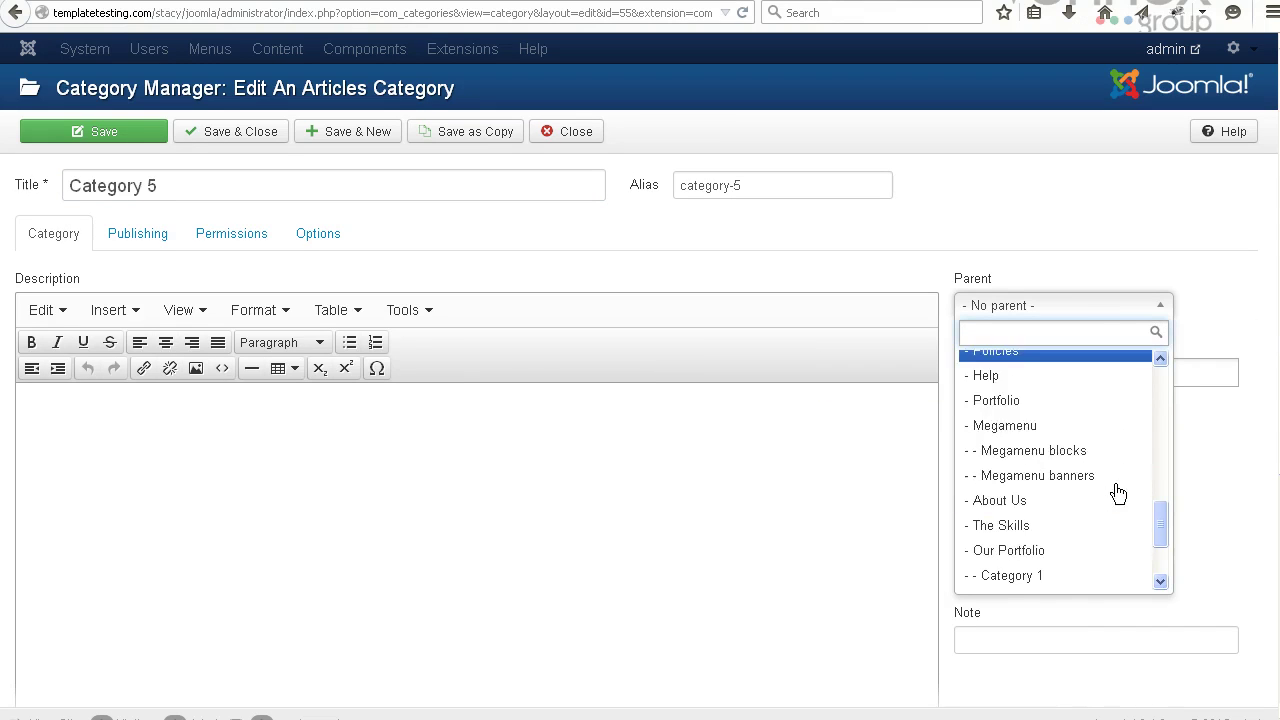
{"action": "left_click", "coordinate": [1037, 453]}
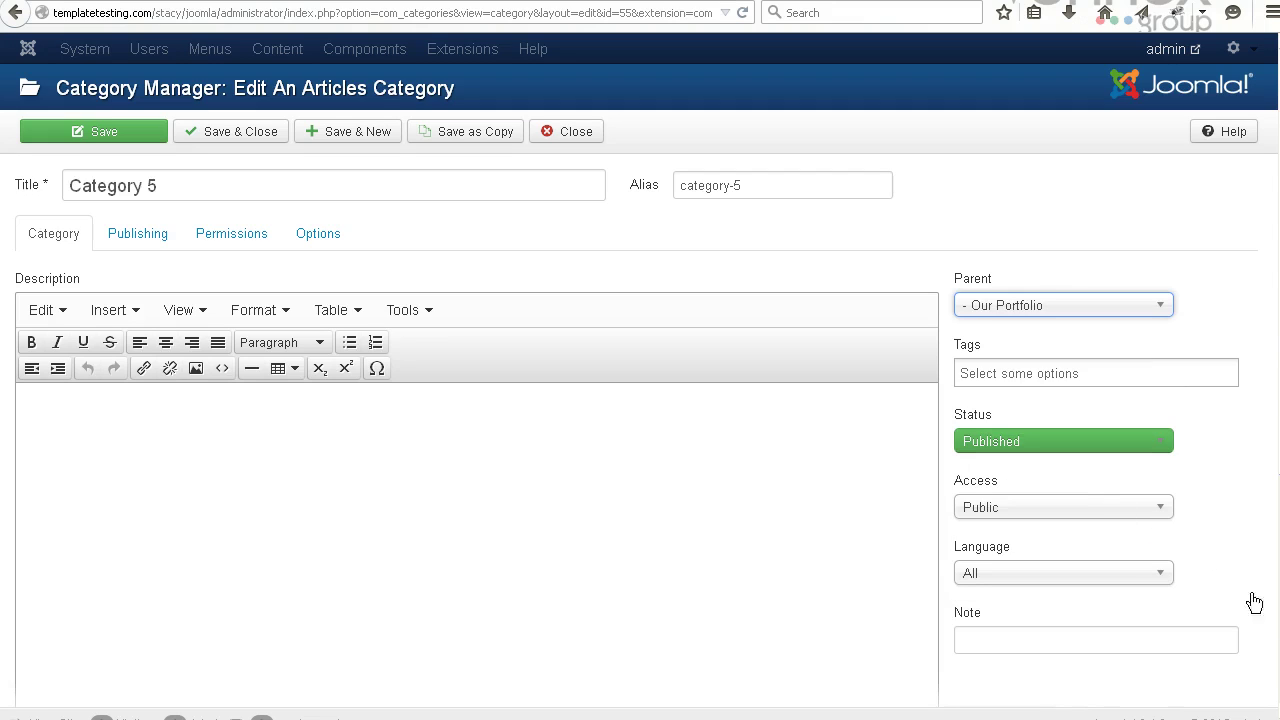
{"action": "left_click", "coordinate": [203, 146]}
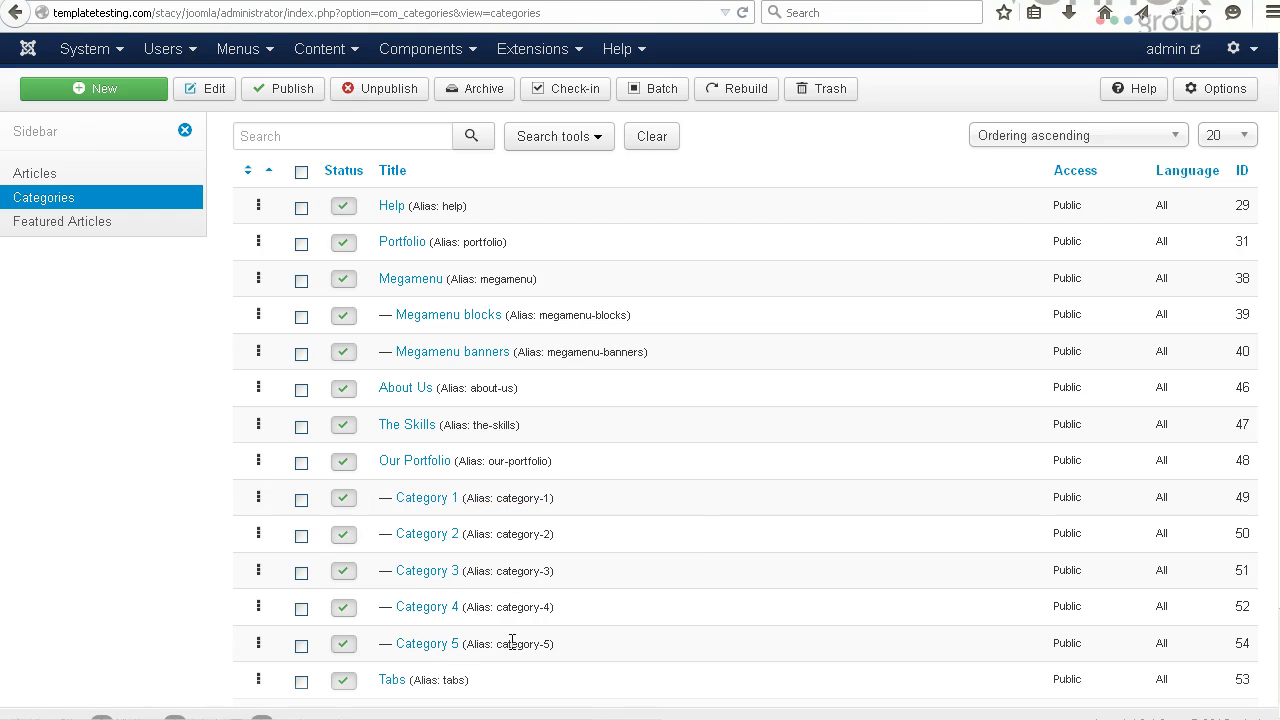
Start a new article and assign it to the Category 5 subcategory of Our Portfolio.
{"action": "left_click", "coordinate": [320, 48]}
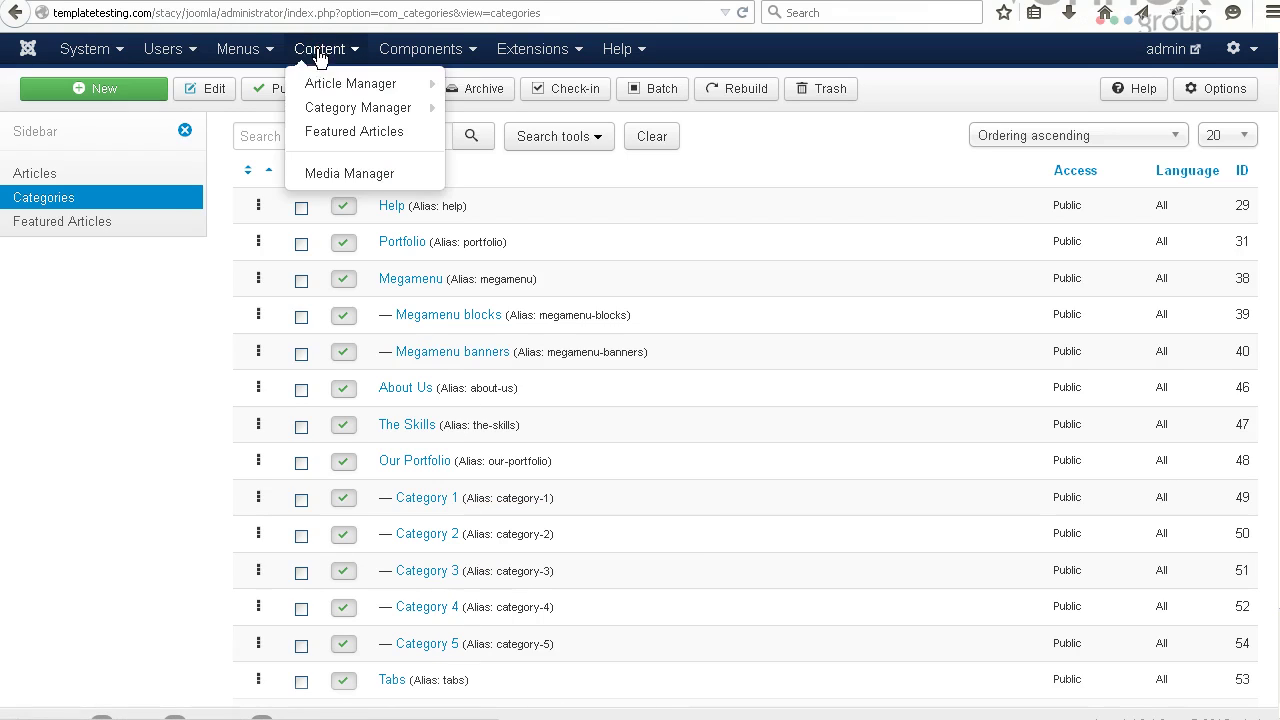
{"action": "mouse_move", "coordinate": [415, 84]}
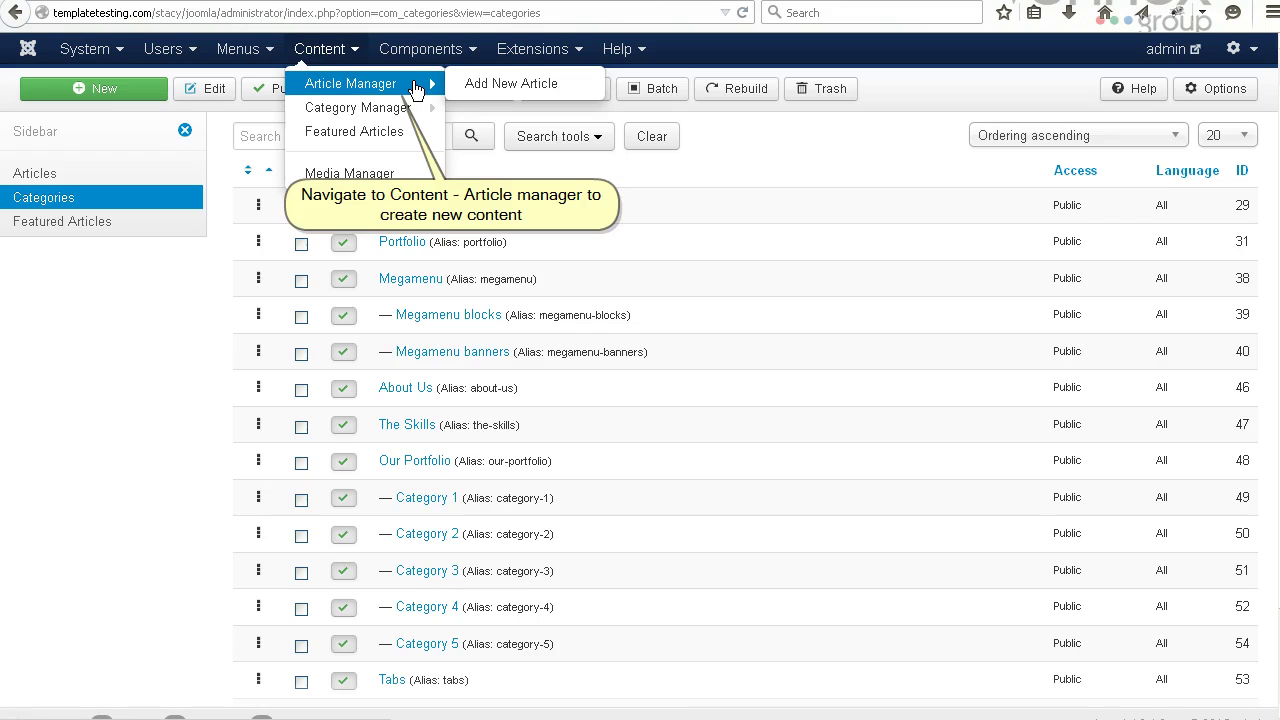
{"action": "left_click", "coordinate": [481, 84]}
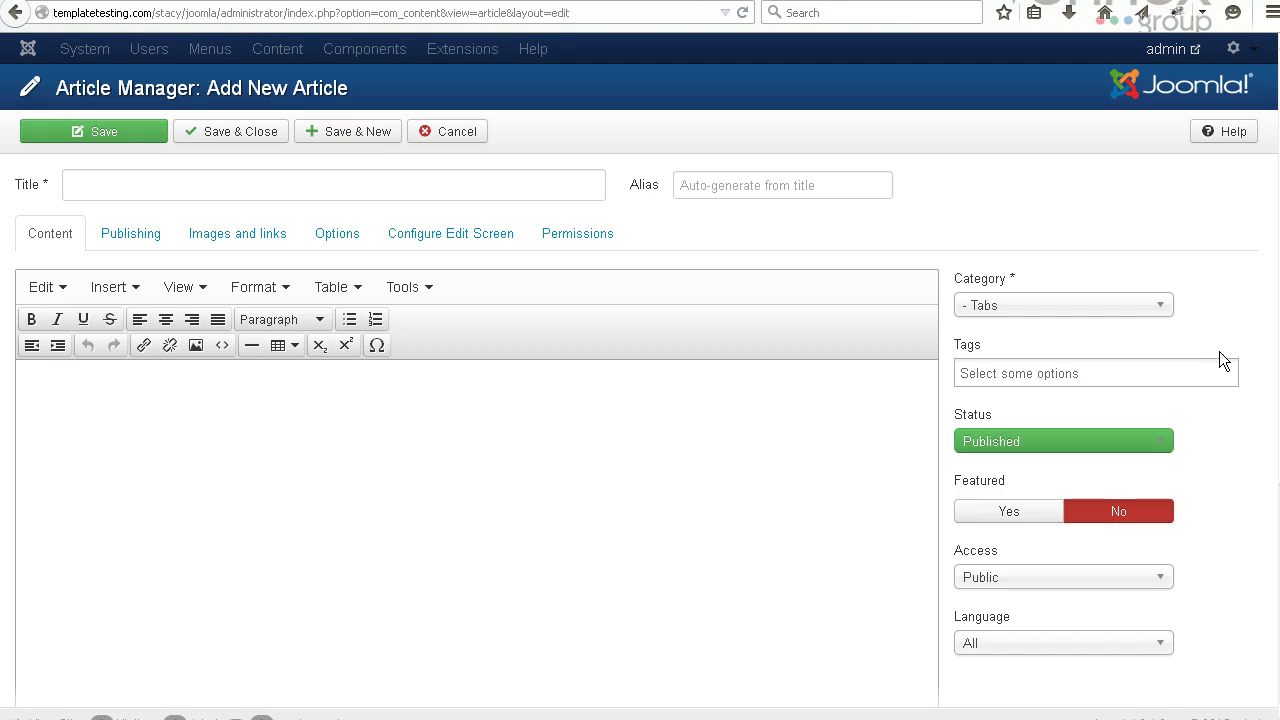
{"action": "left_click", "coordinate": [1161, 312]}
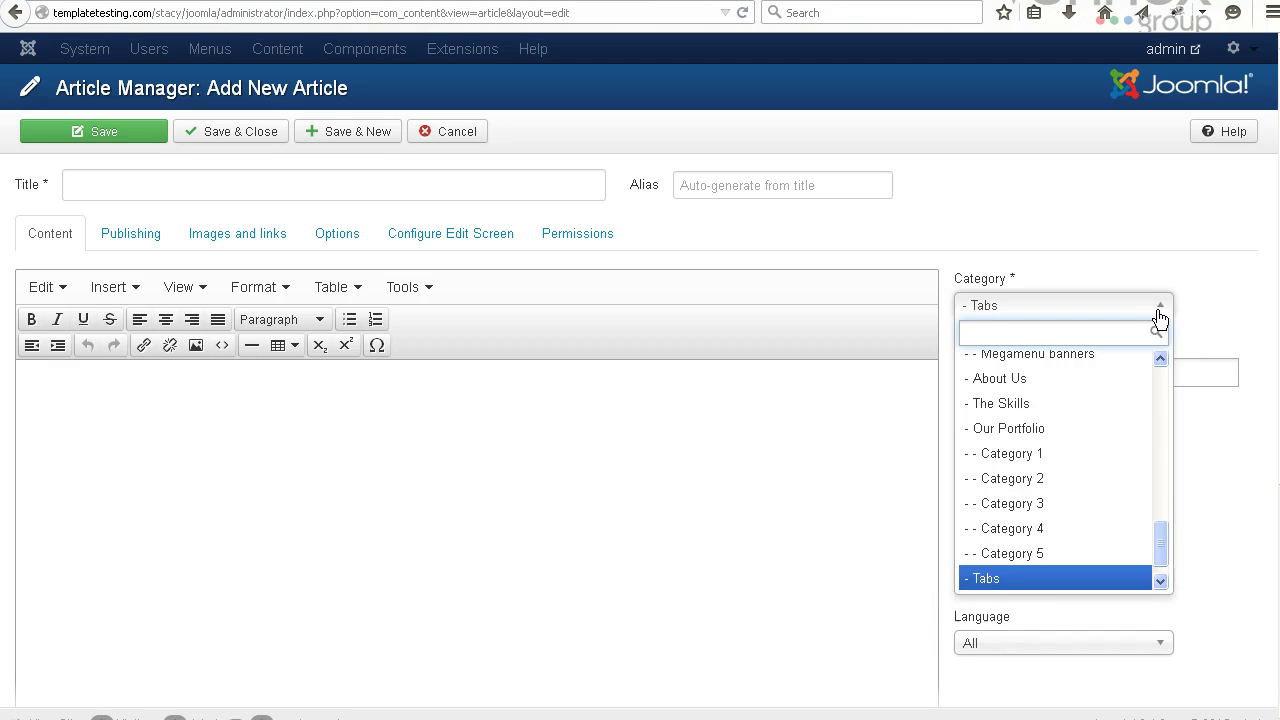
{"action": "left_click", "coordinate": [1006, 560]}
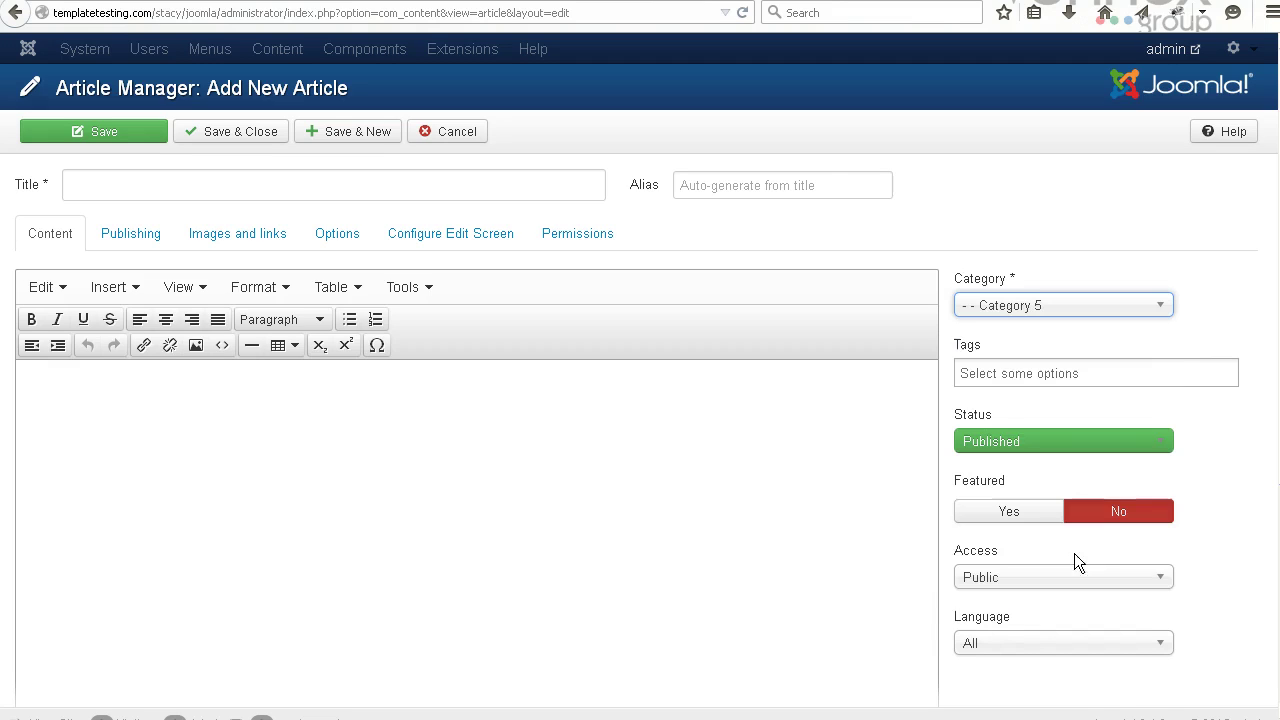
Title the article "new article" and enter "text" as its body content.
{"action": "left_click", "coordinate": [240, 192]}
{"action": "type", "text": "new art"}
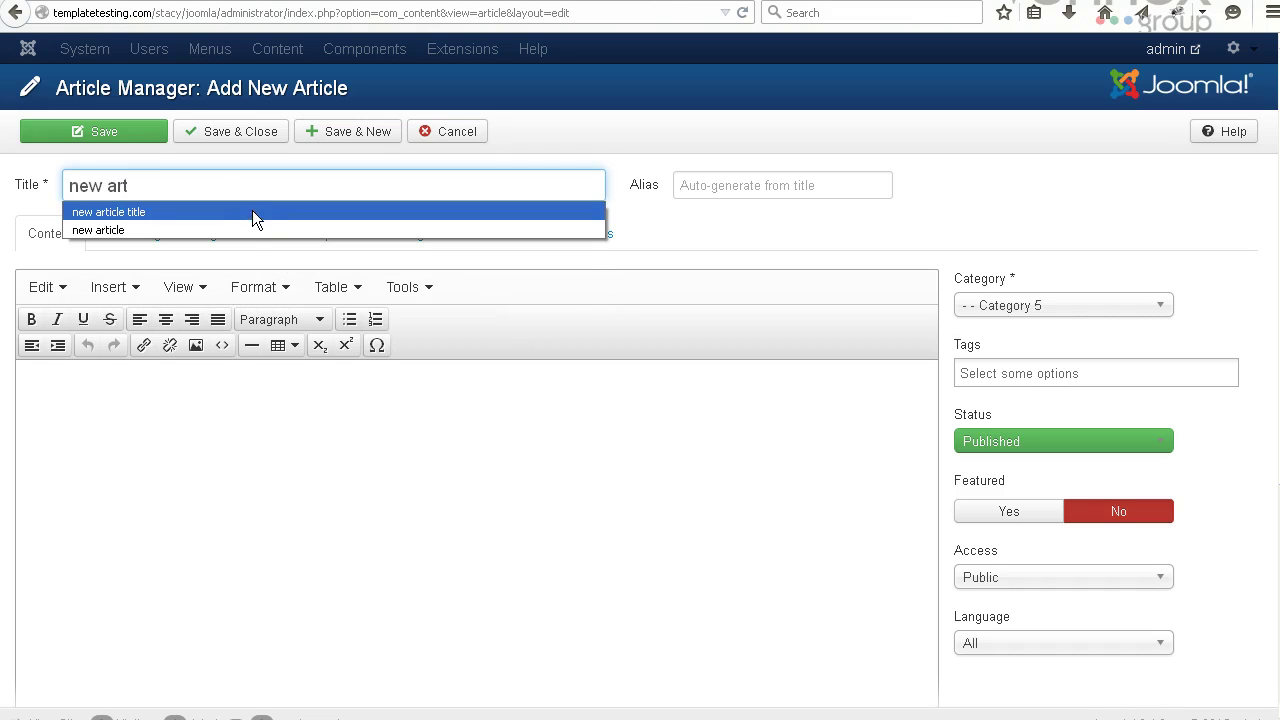
{"action": "left_click", "coordinate": [246, 229]}
{"action": "left_click", "coordinate": [200, 429]}
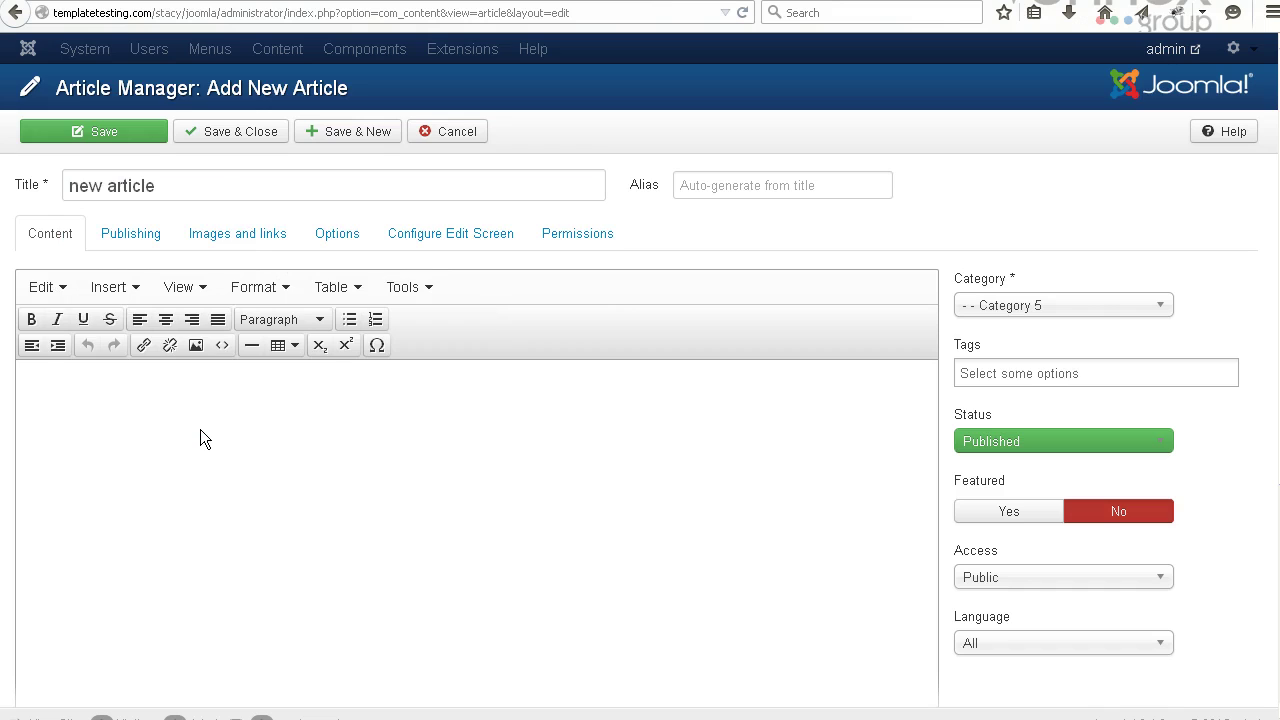
{"action": "type", "text": "text"}
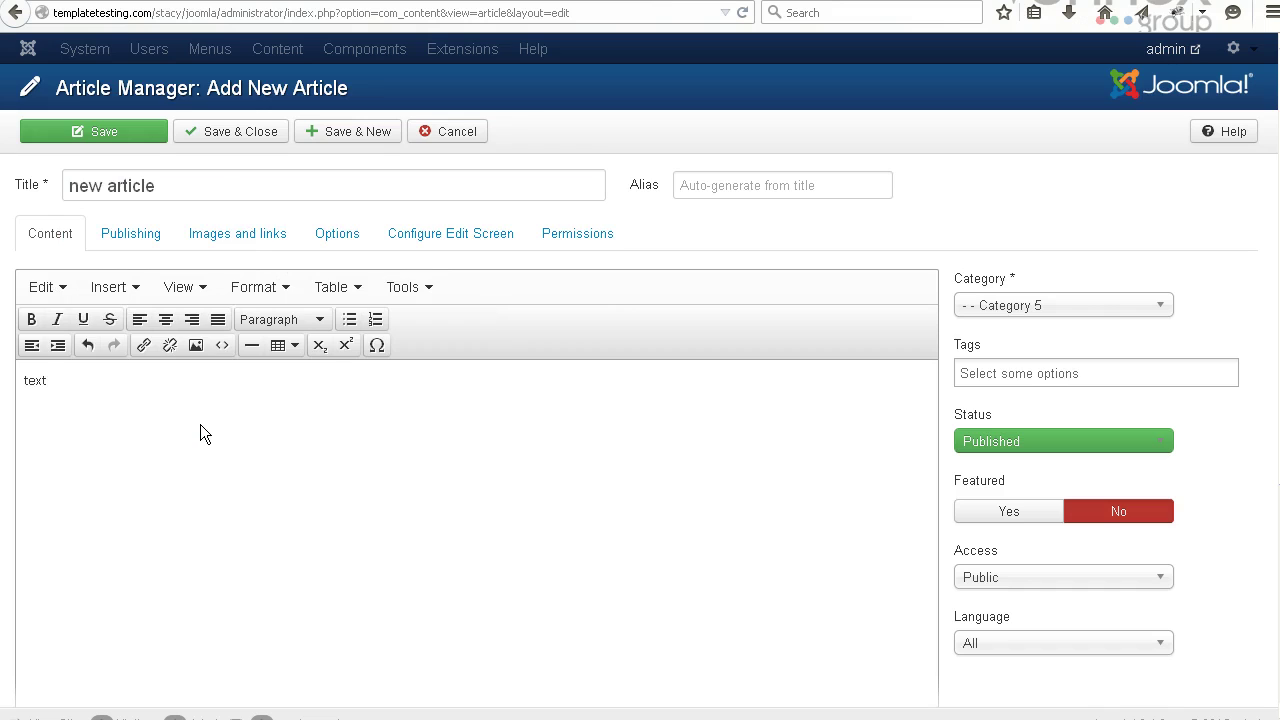
Set the article's intro image to the last gallery thumbnail in the portfolio/category4 folder, then save and close the article.
{"action": "left_click", "coordinate": [217, 238]}
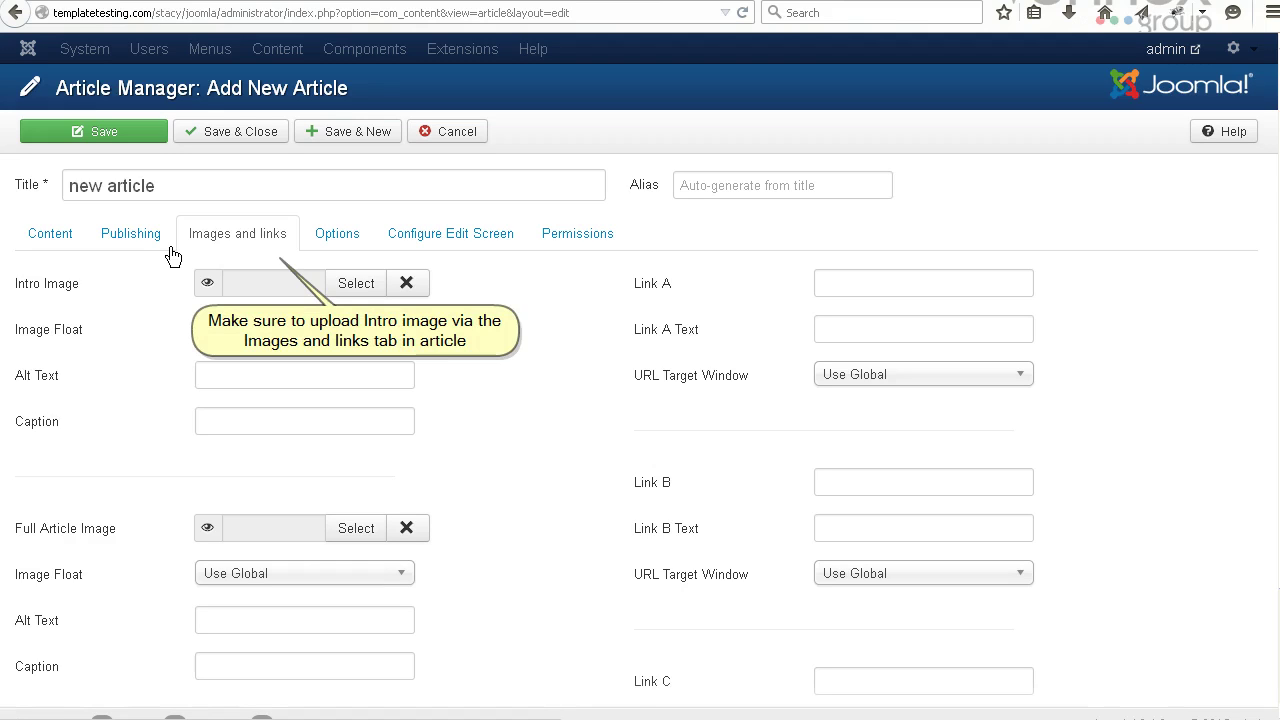
{"action": "left_click", "coordinate": [349, 284]}
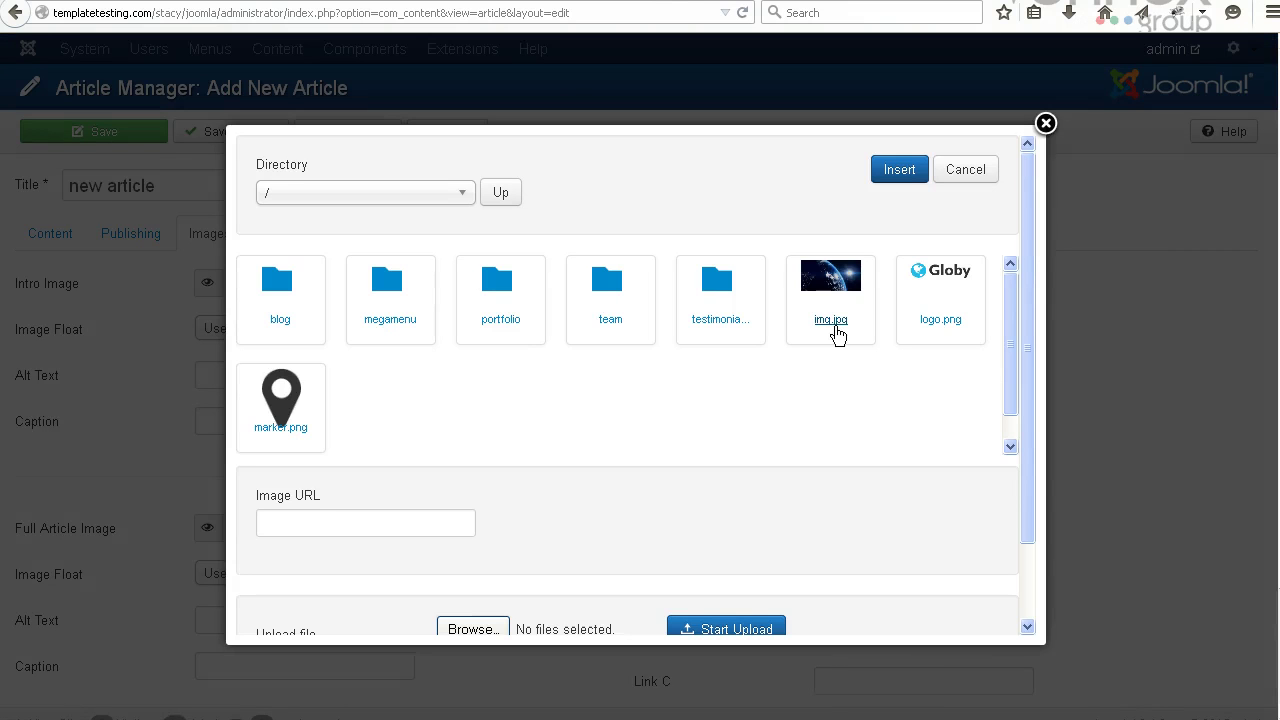
{"action": "left_click", "coordinate": [478, 284]}
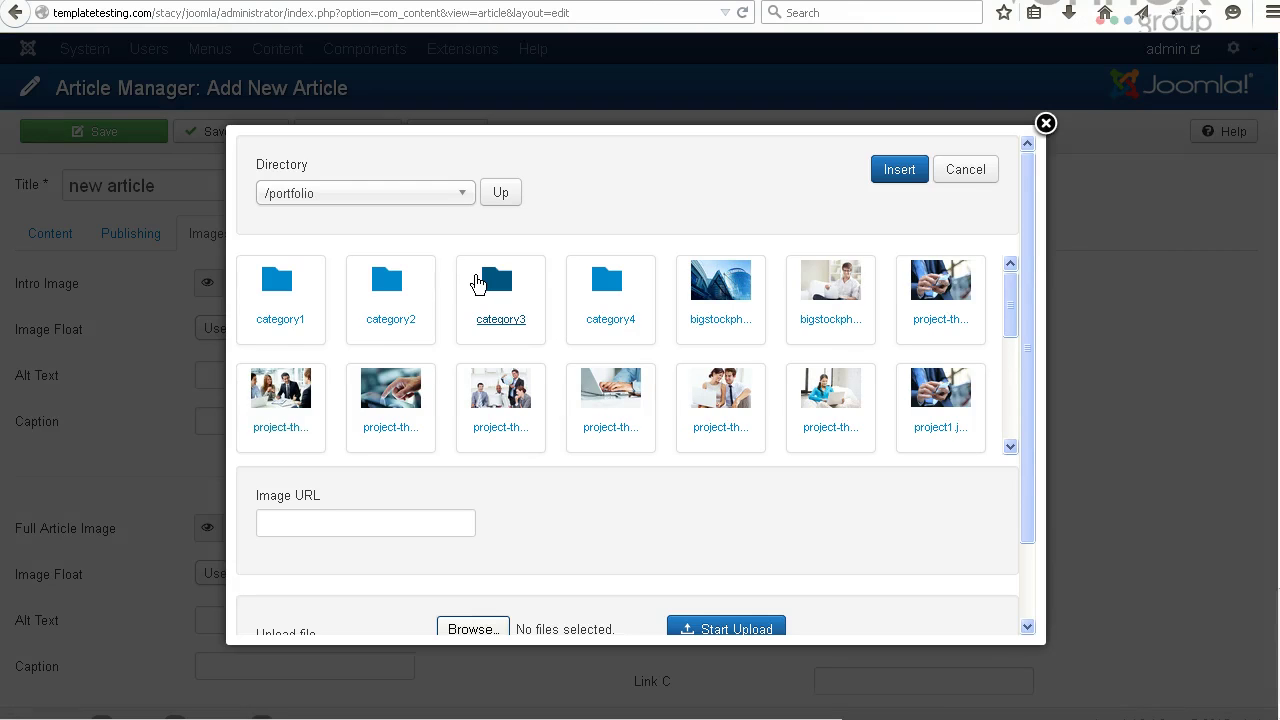
{"action": "left_click", "coordinate": [650, 288]}
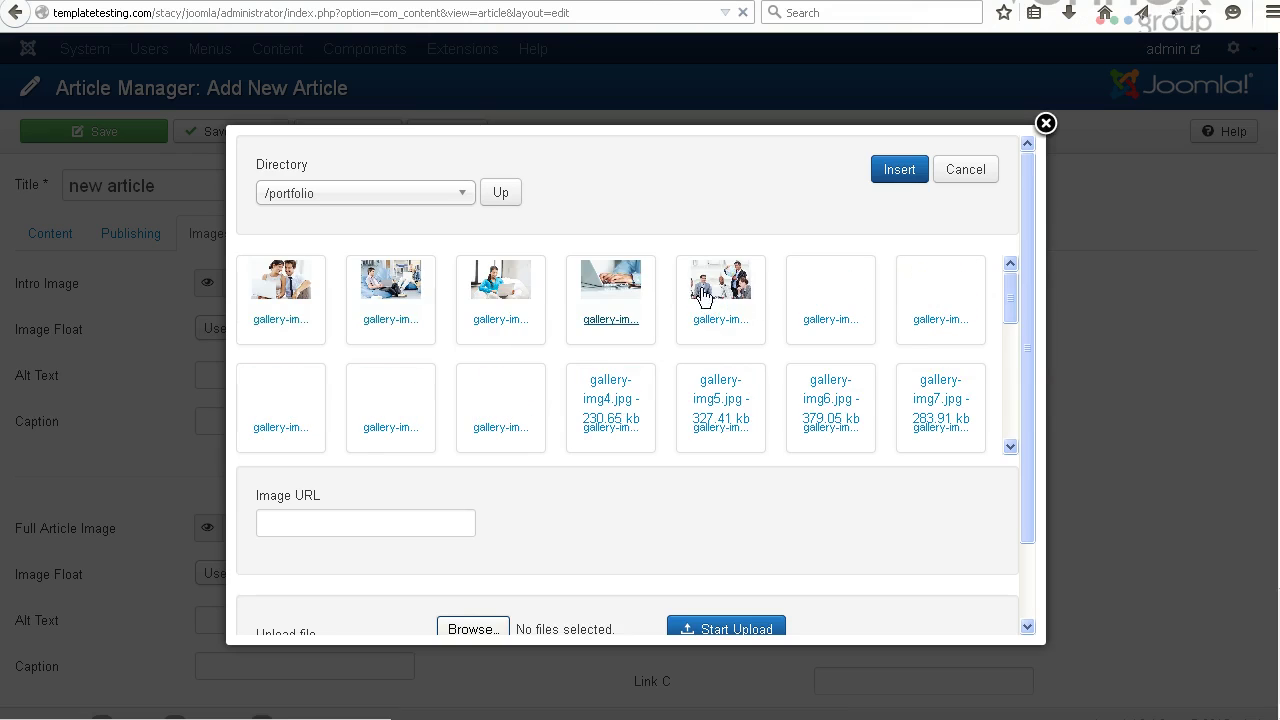
{"action": "left_click_drag", "start_coordinate": [1008, 317], "coordinate": [971, 463]}
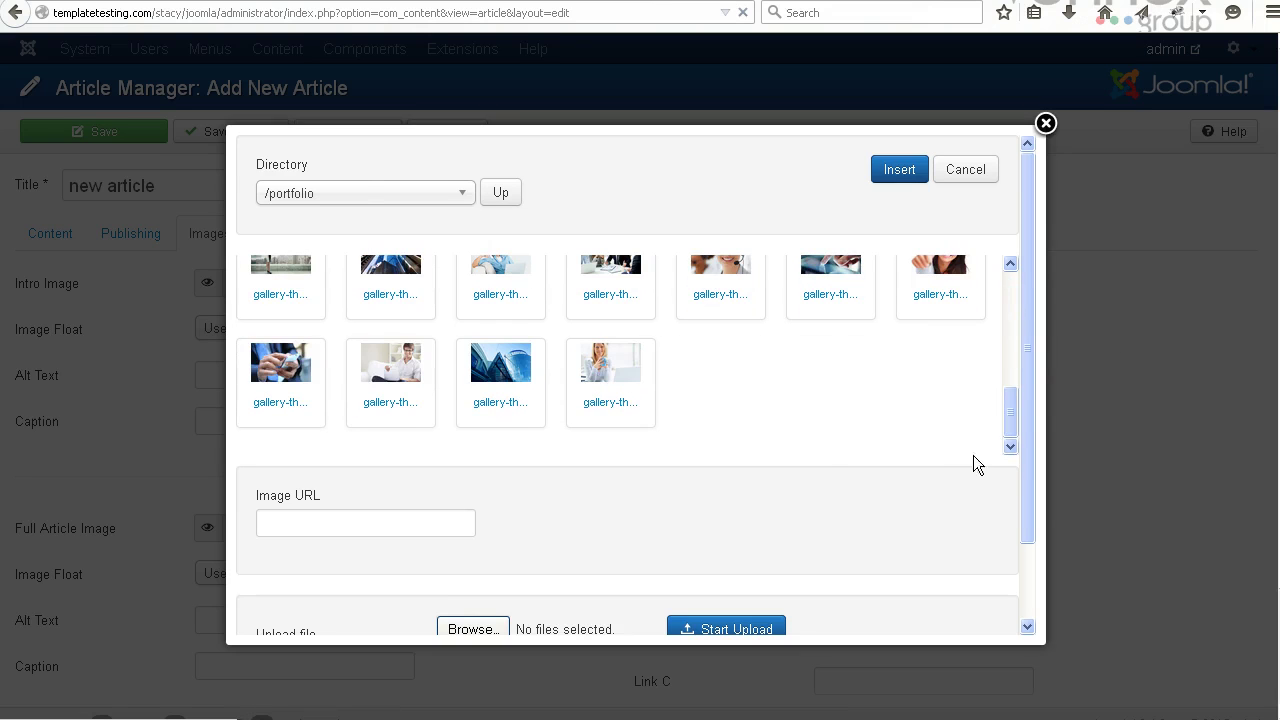
{"action": "left_click", "coordinate": [628, 388]}
{"action": "left_click", "coordinate": [899, 170]}
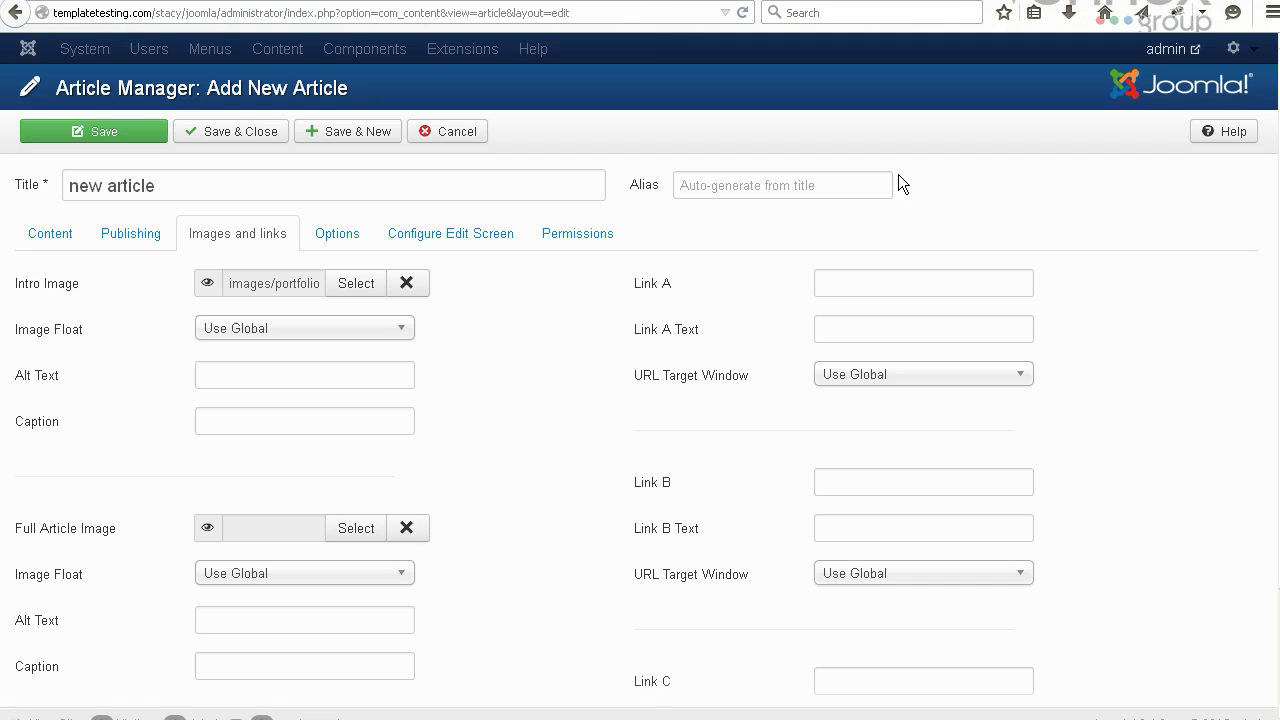
{"action": "left_click", "coordinate": [220, 137]}
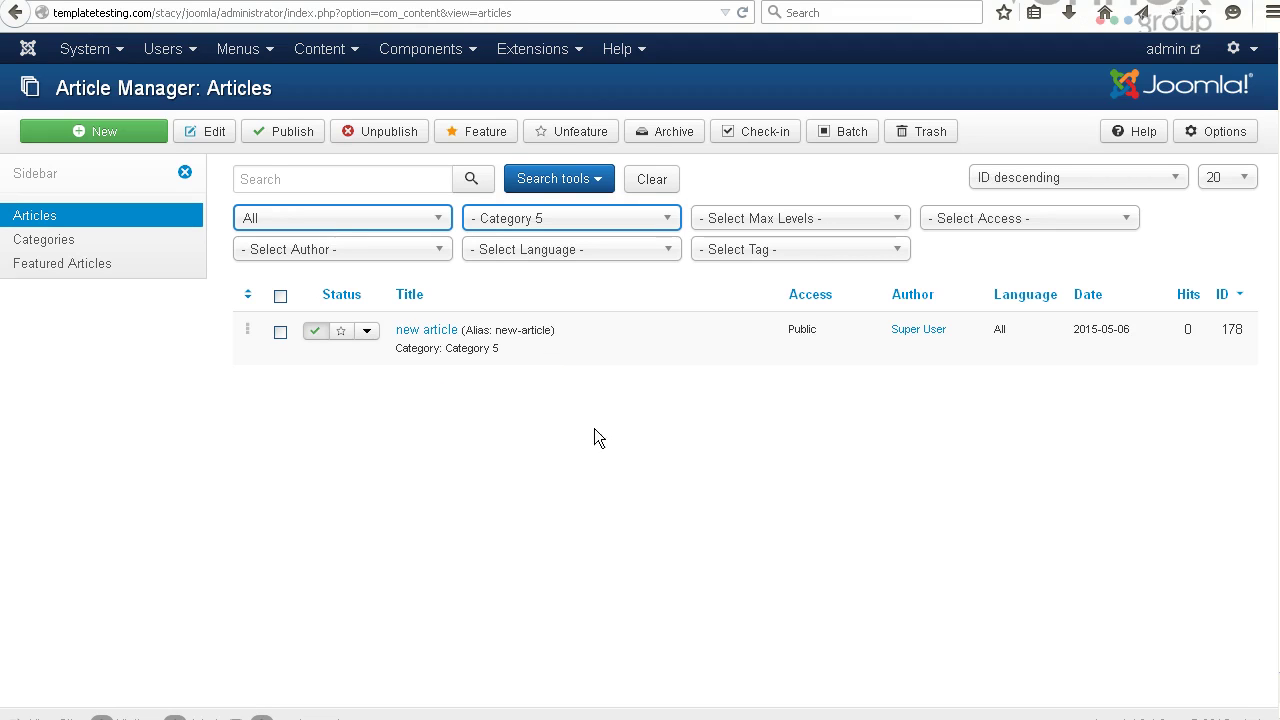
Replace the Category 4 (2) module's category with the Category 5 subcategory, save and close it, and reload the site's portfolio page.
{"action": "left_click", "coordinate": [535, 98]}
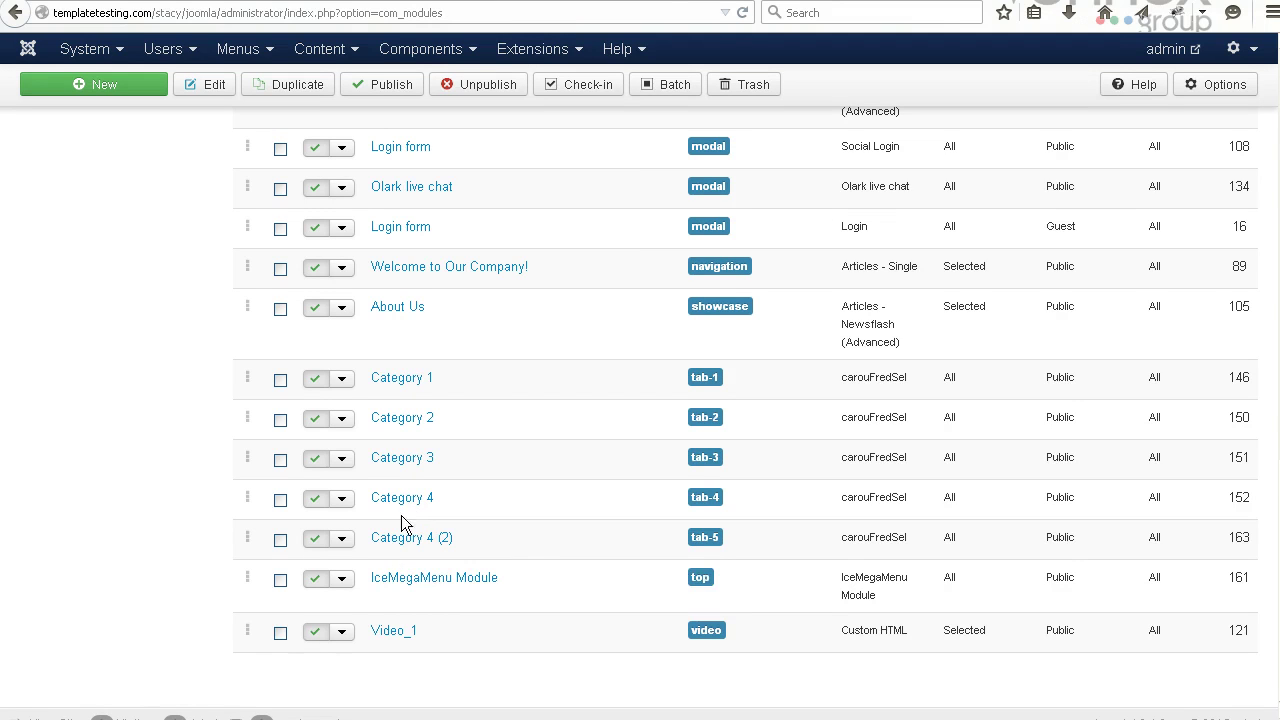
{"action": "left_click", "coordinate": [411, 538]}
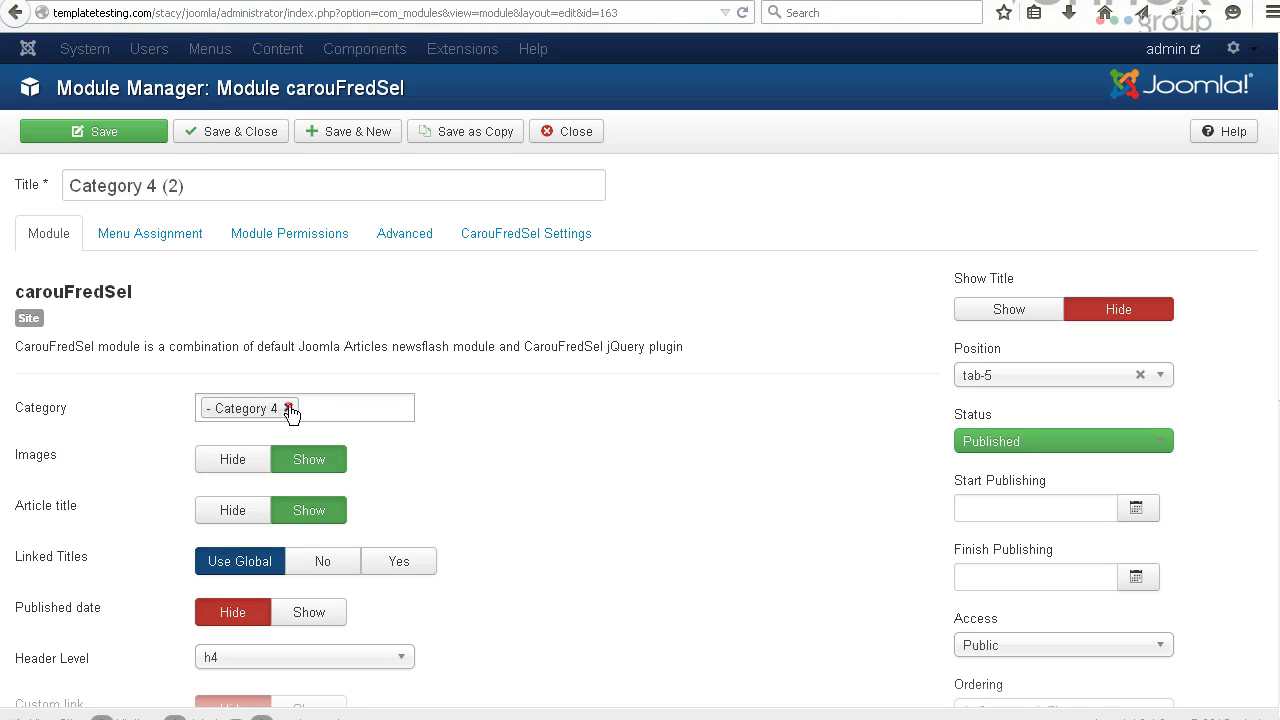
{"action": "left_click", "coordinate": [288, 408]}
{"action": "left_click", "coordinate": [293, 404]}
{"action": "scroll", "coordinate": [313, 489], "scroll_direction": "down", "scroll_amount": 10}
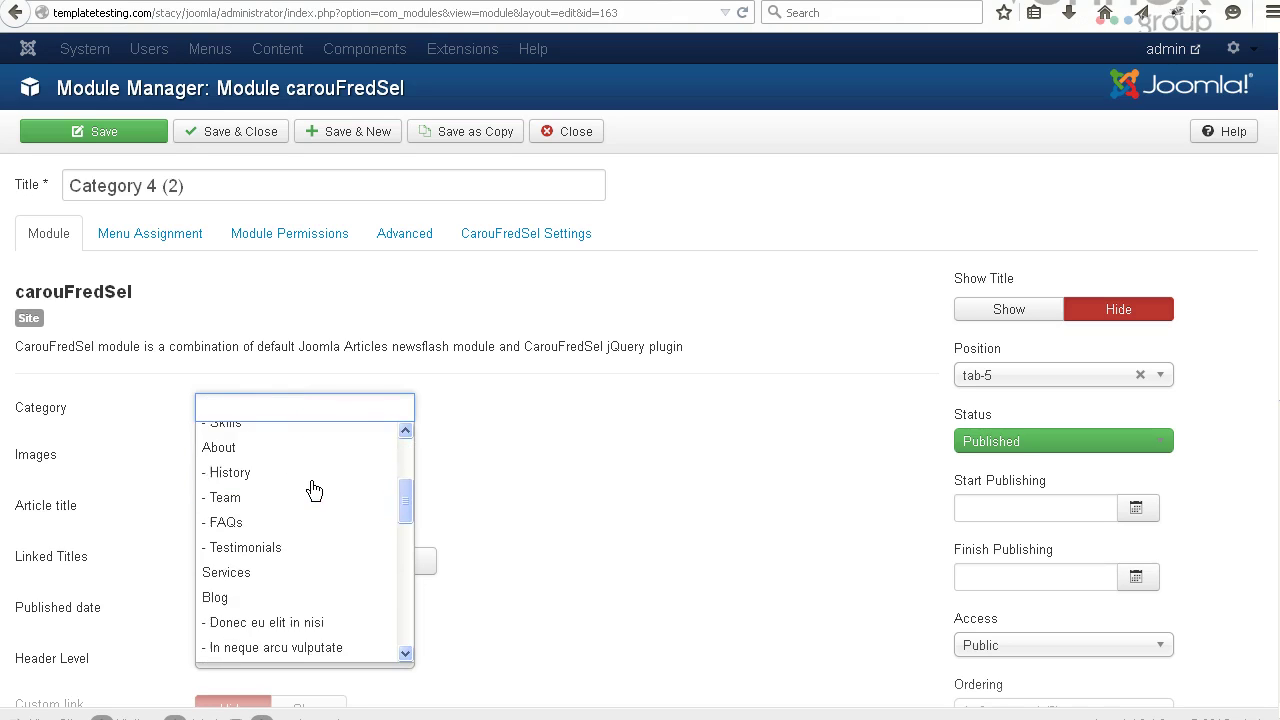
{"action": "scroll", "coordinate": [313, 489], "scroll_direction": "down", "scroll_amount": 1}
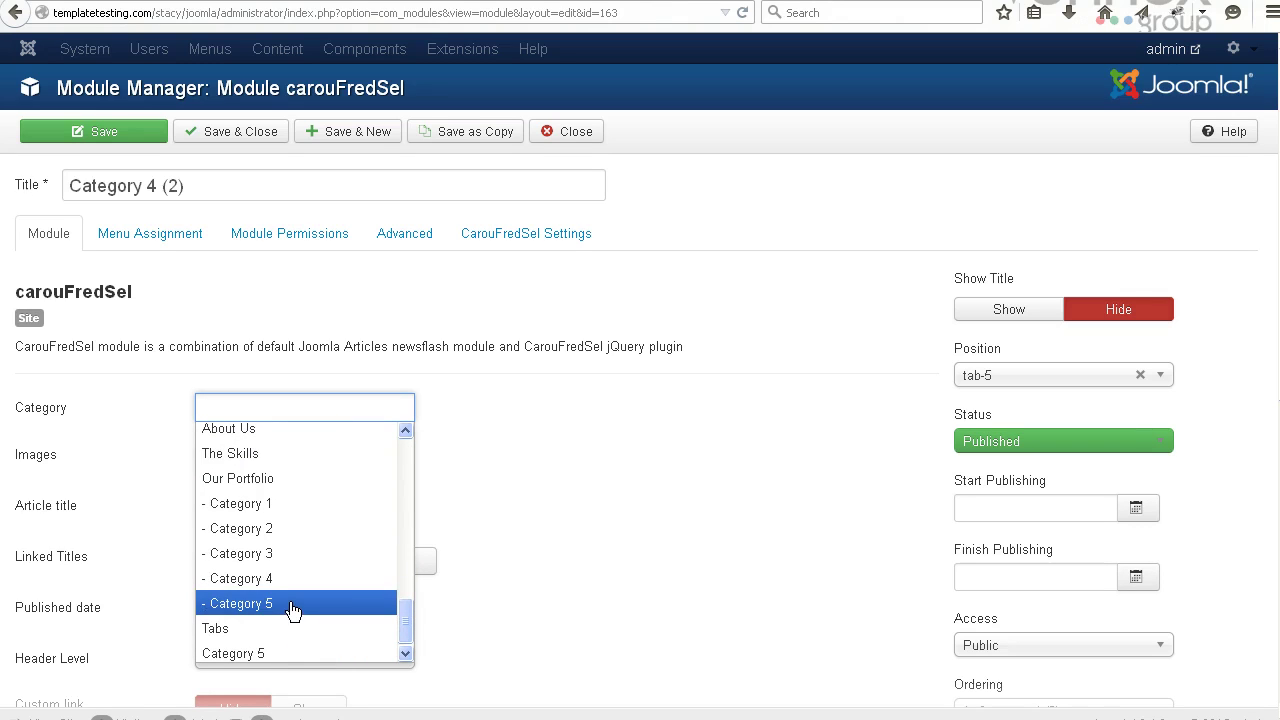
{"action": "left_click", "coordinate": [293, 605]}
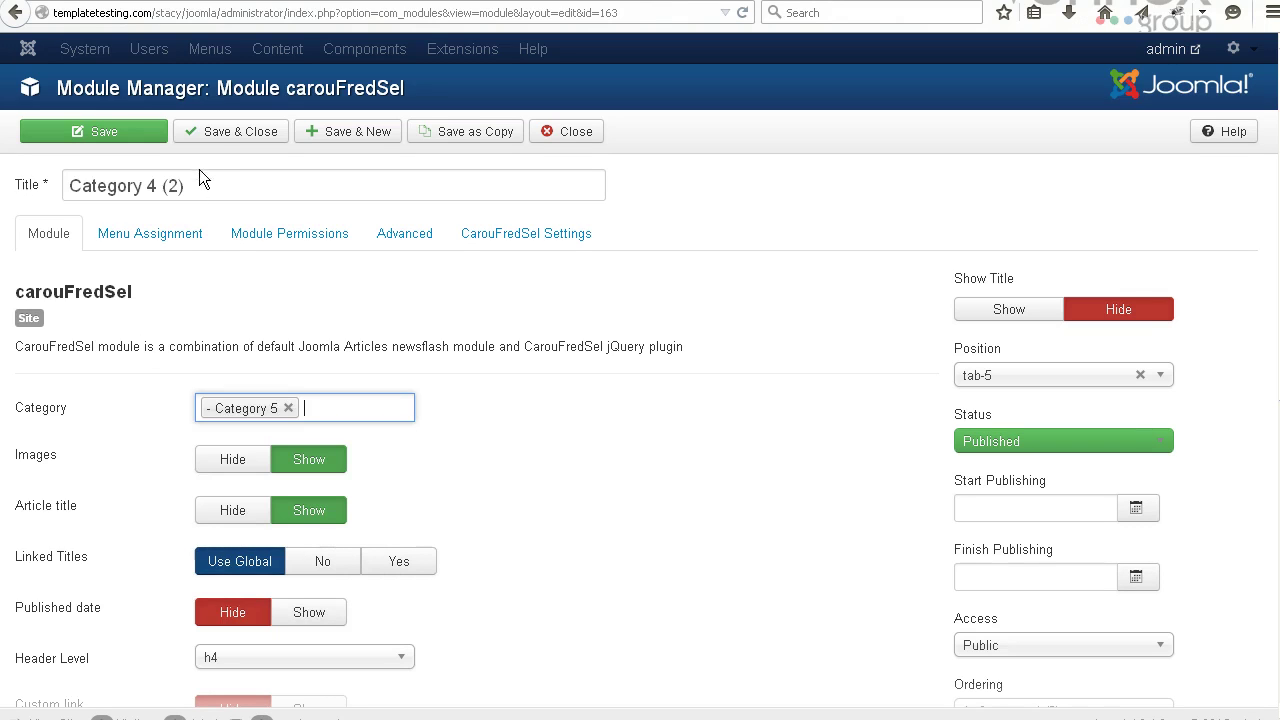
{"action": "left_click", "coordinate": [219, 138]}
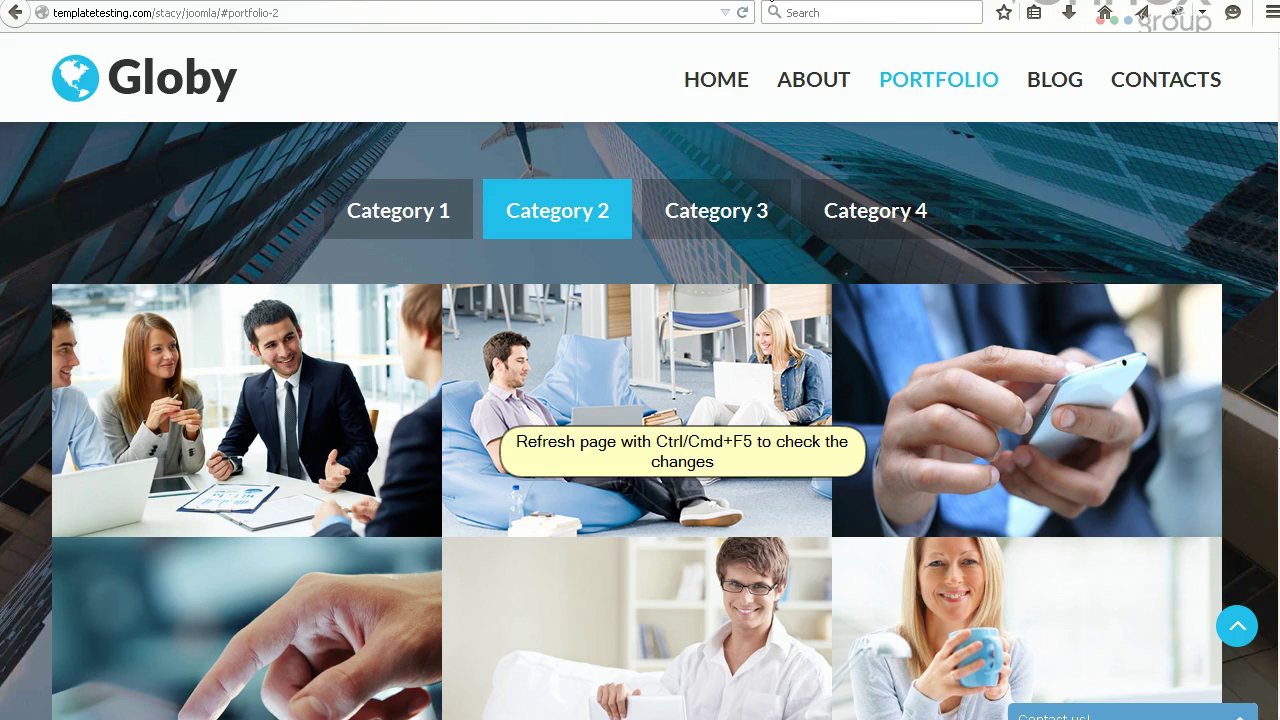
{"action": "left_click", "coordinate": [743, 14]}
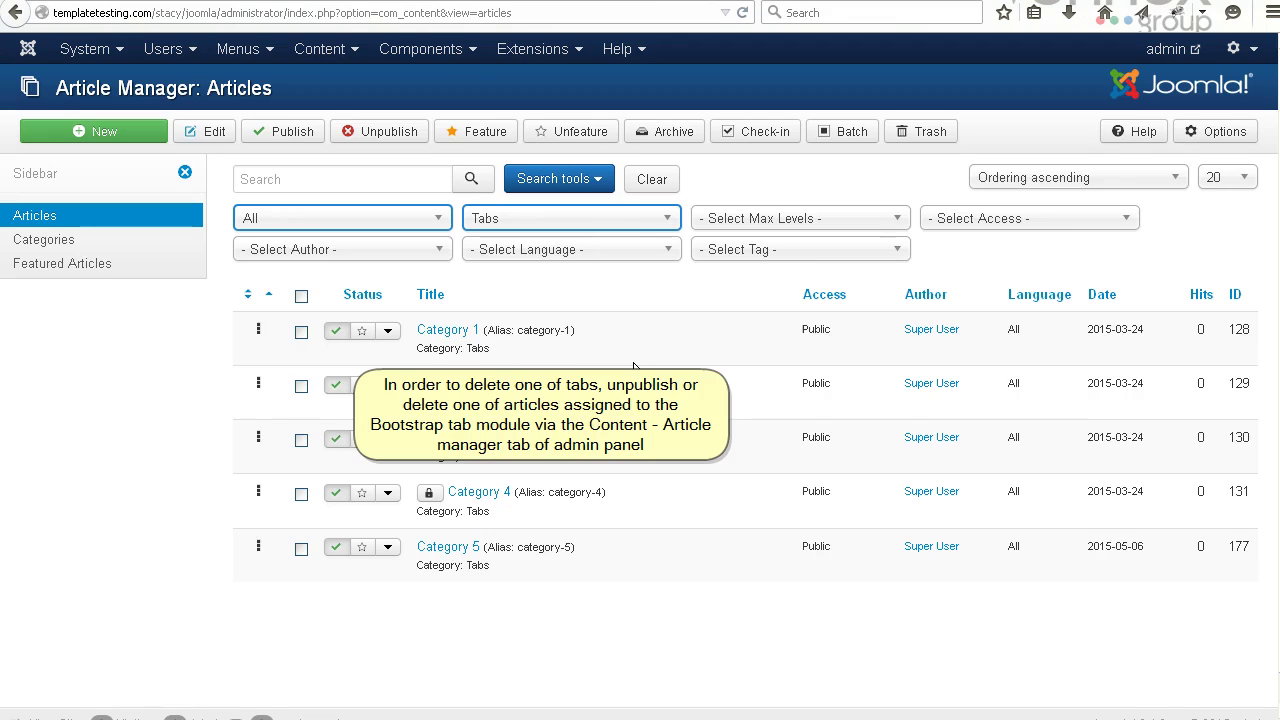
Unpublish the Category 2 article in the Tabs category.
{"action": "left_click", "coordinate": [337, 388]}
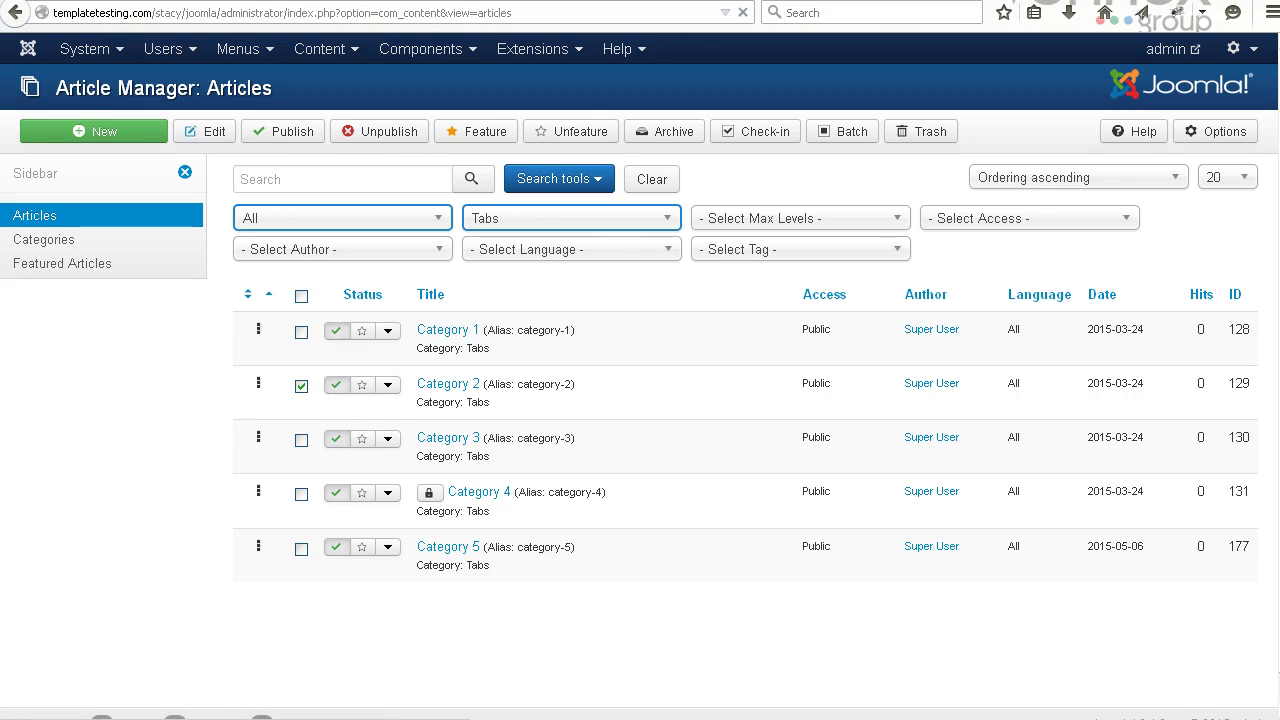